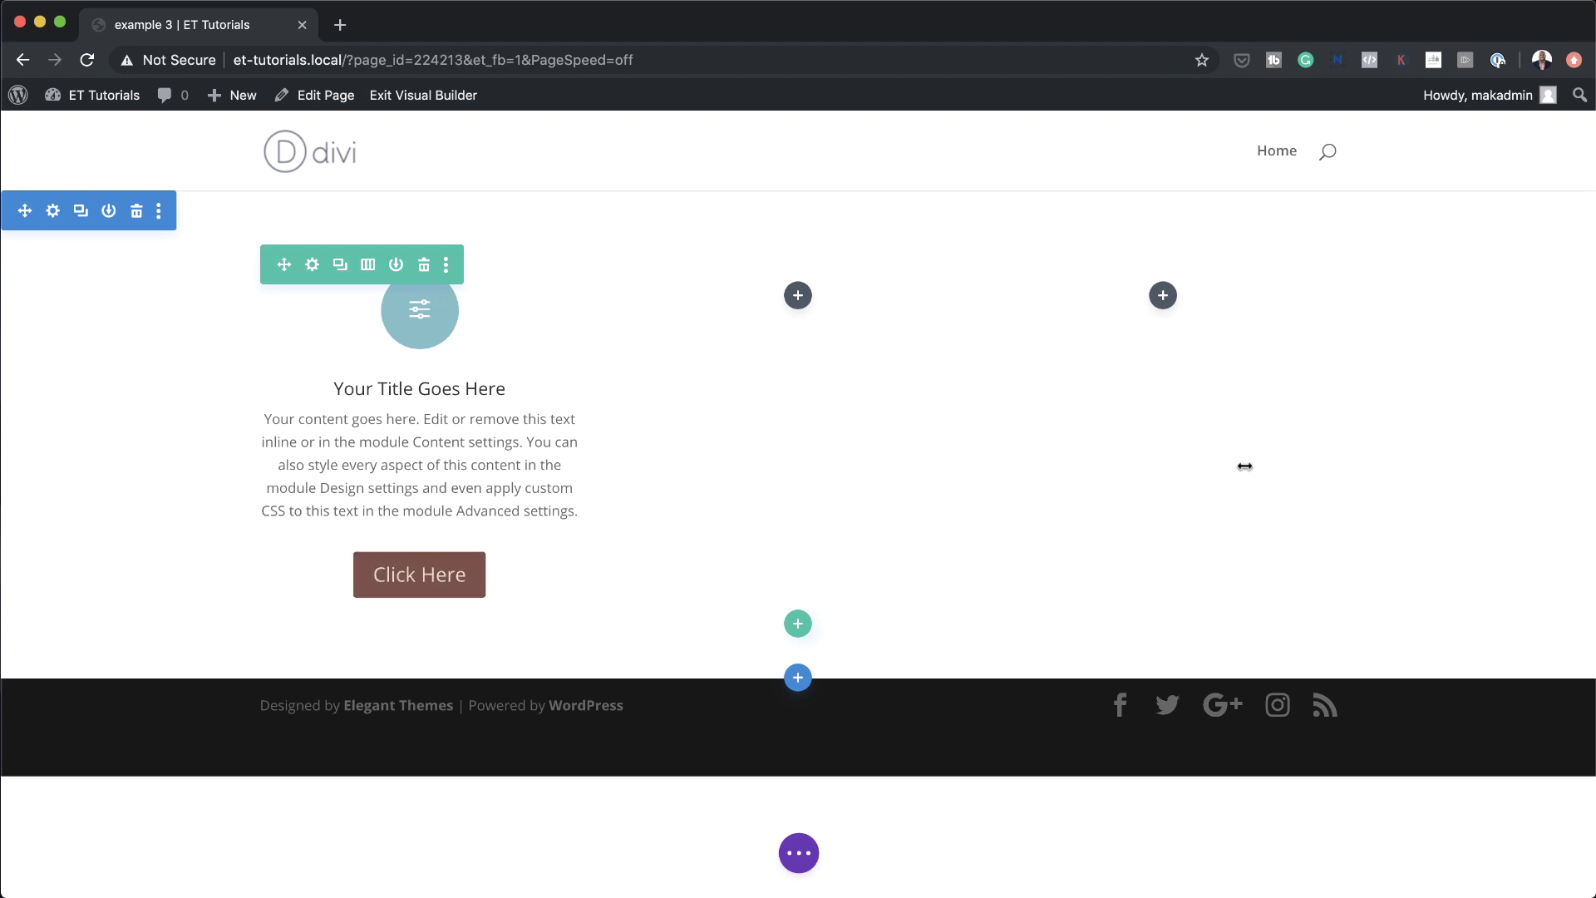
left_click_drag(1245, 466, 1459, 516)
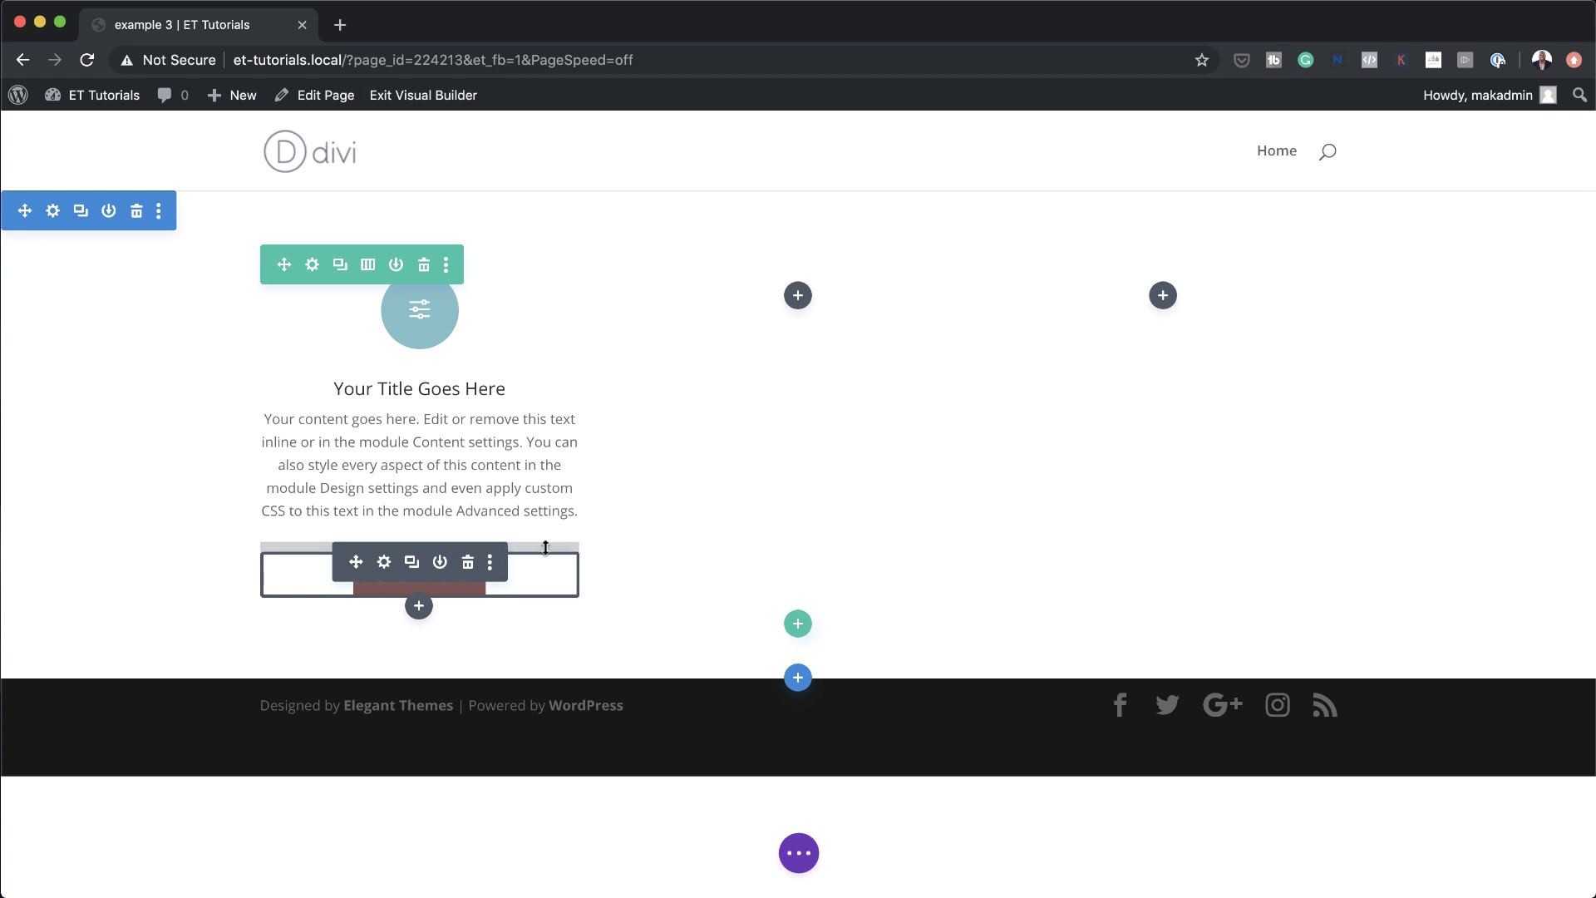
left_click_drag(544, 541, 538, 470)
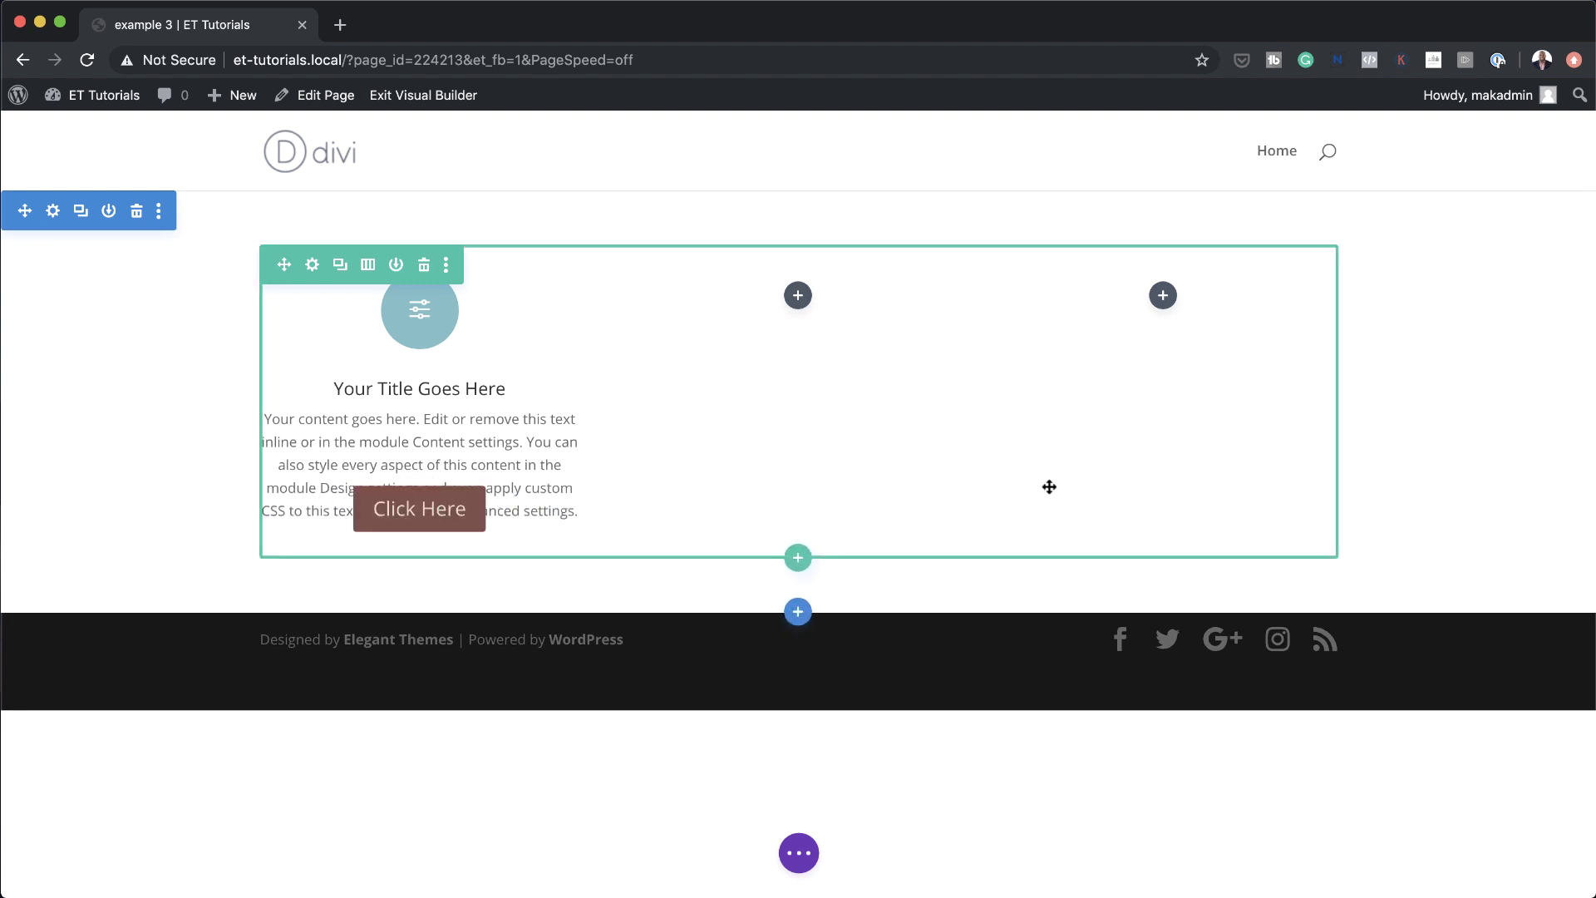
key("super+z")
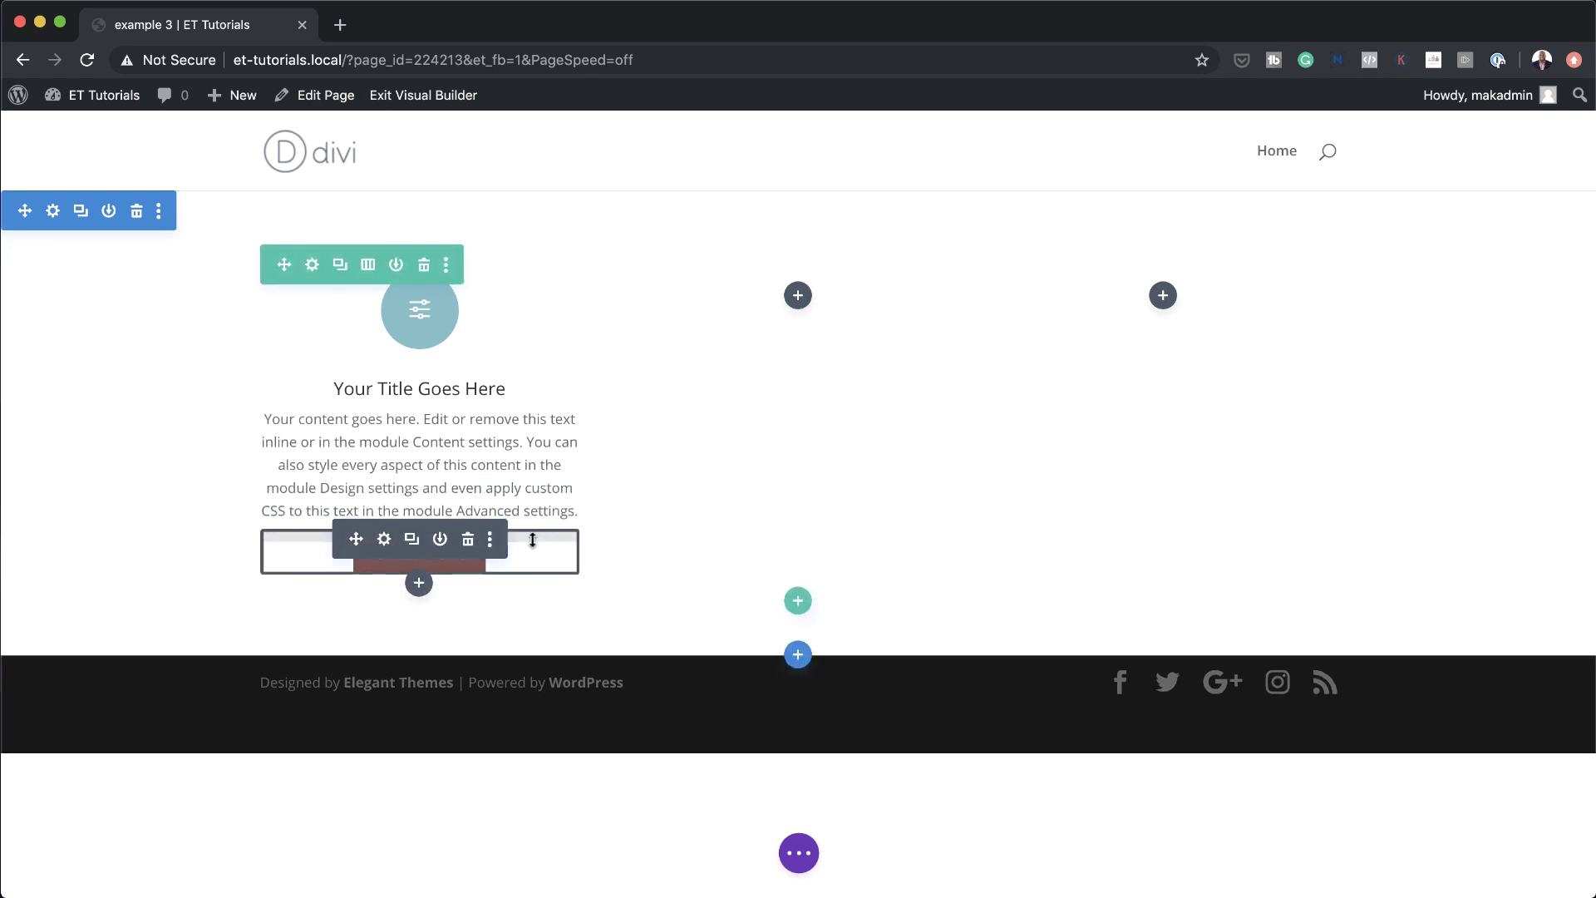
left_click_drag(528, 526, 532, 547)
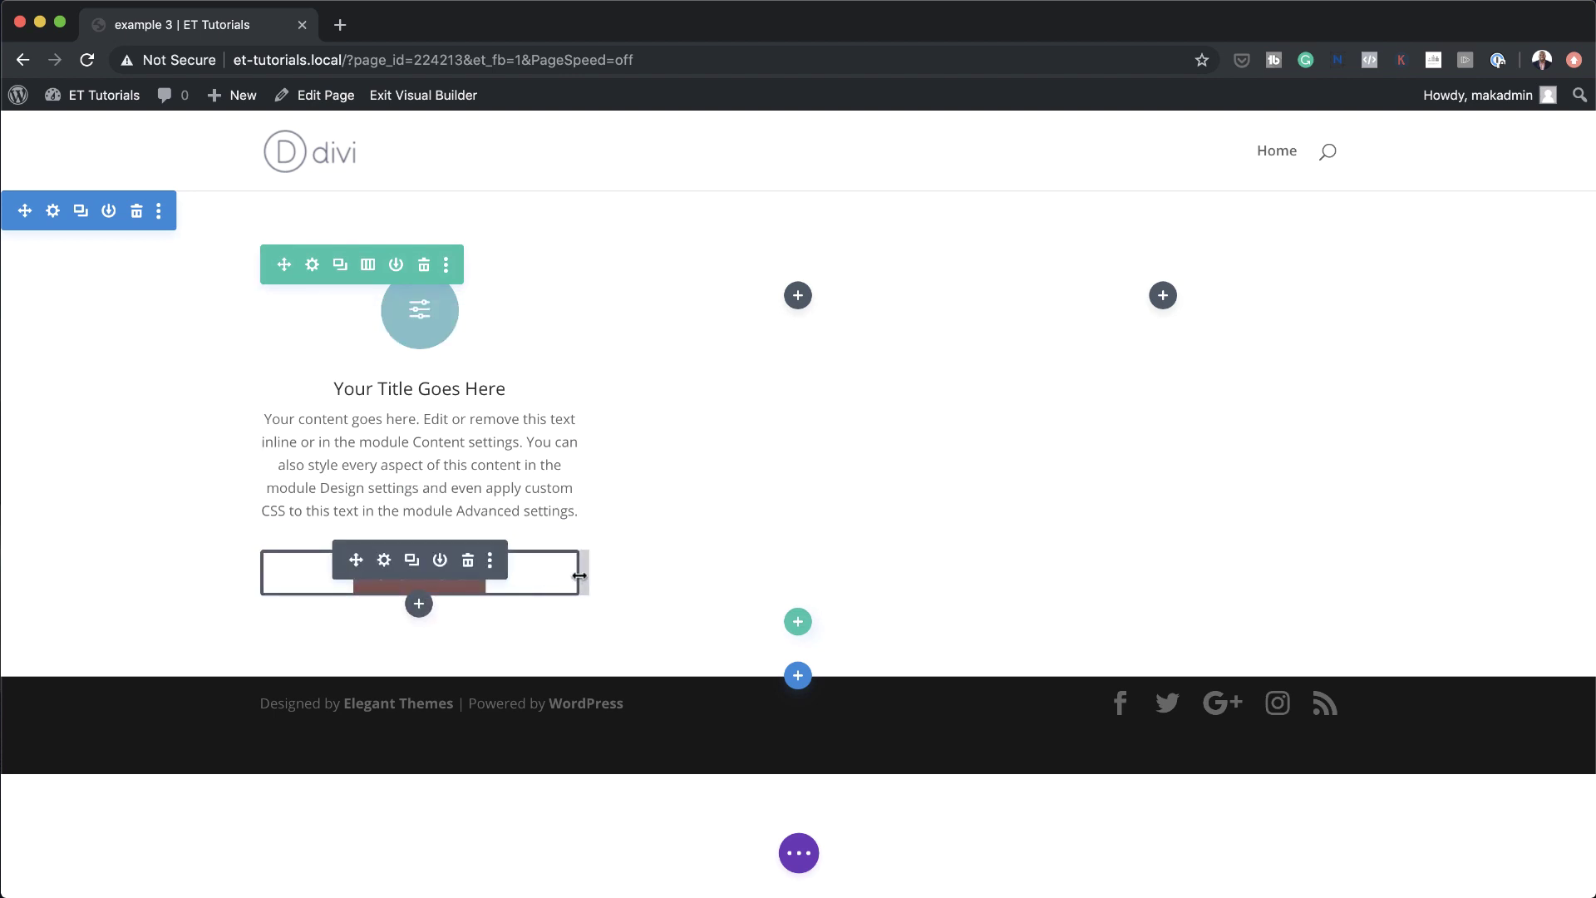
left_click_drag(579, 575, 785, 573)
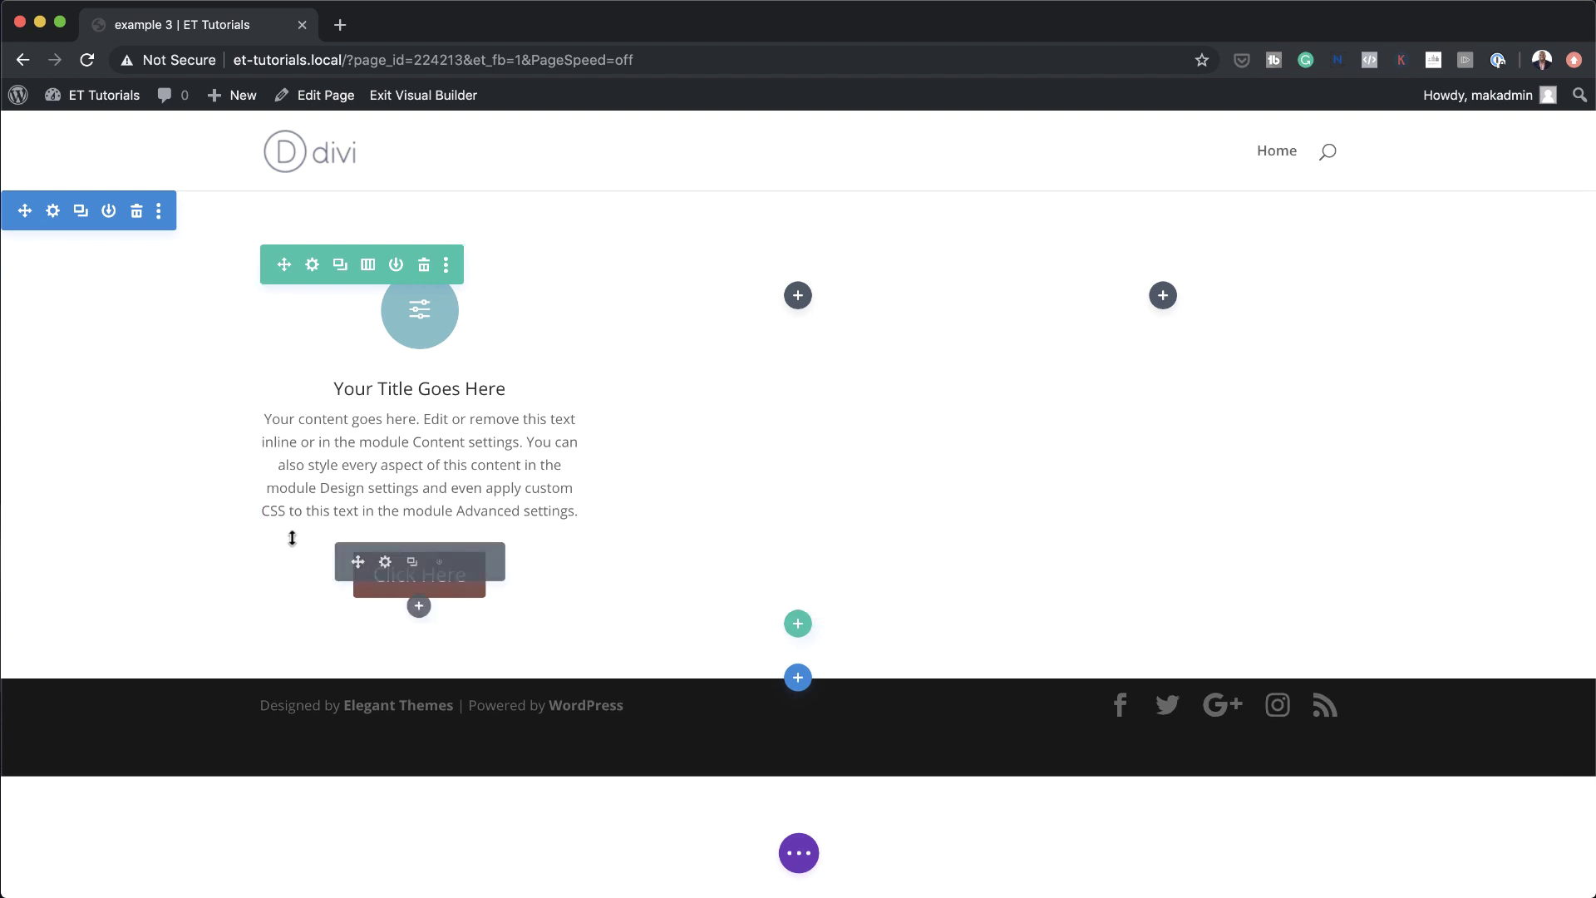
mouse_move(385, 563)
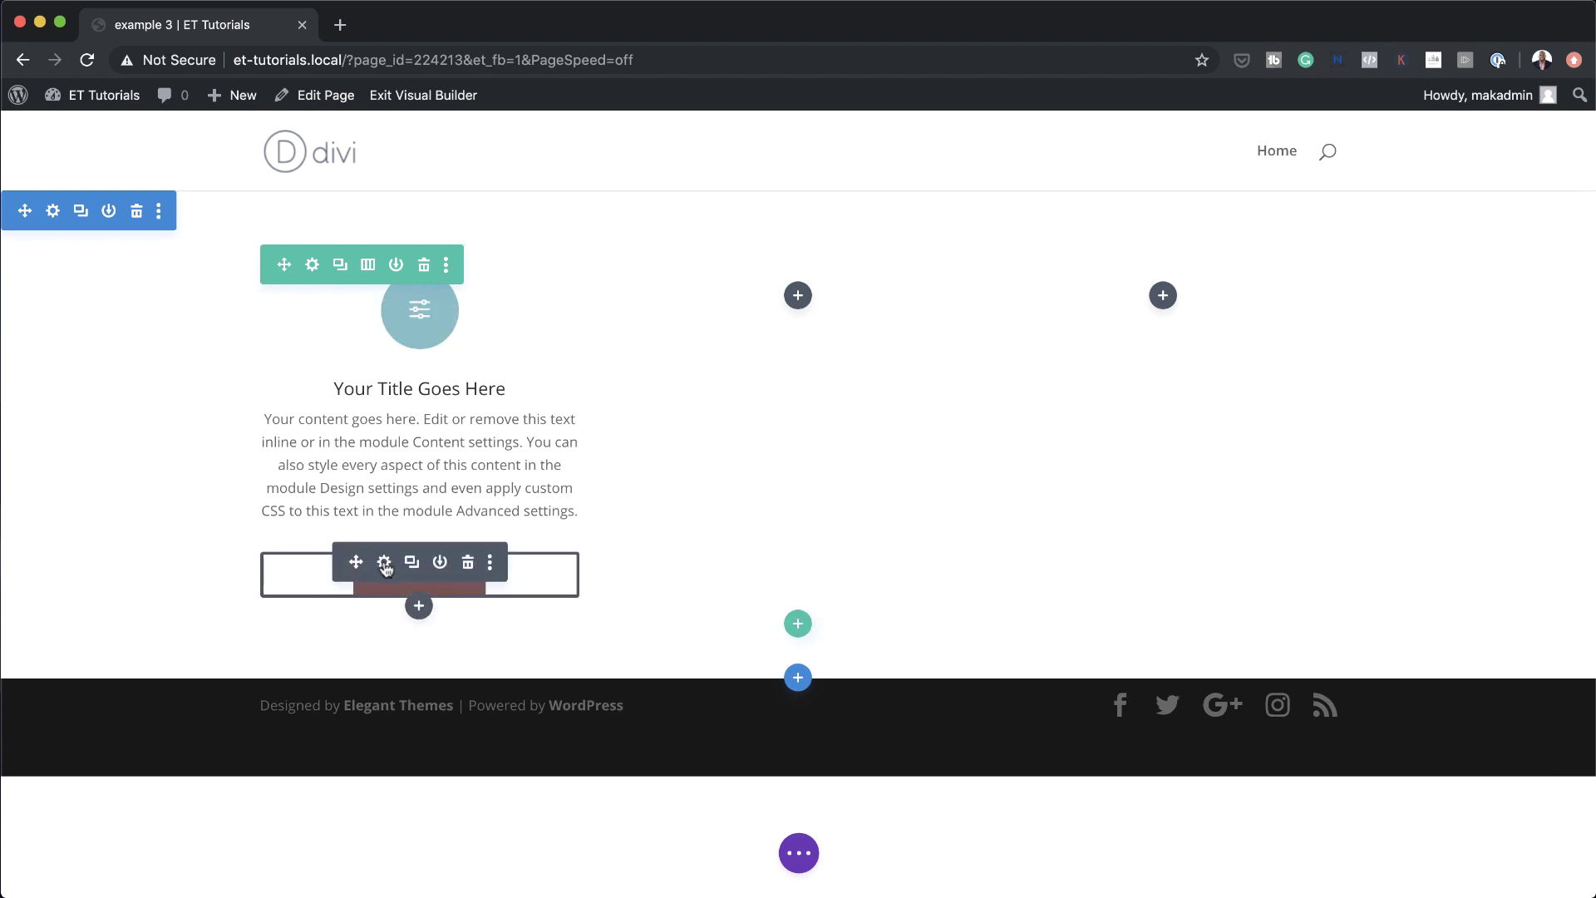
Open the Click Here button's Design spacing settings, try a 50px top margin, then clear it
left_click(385, 565)
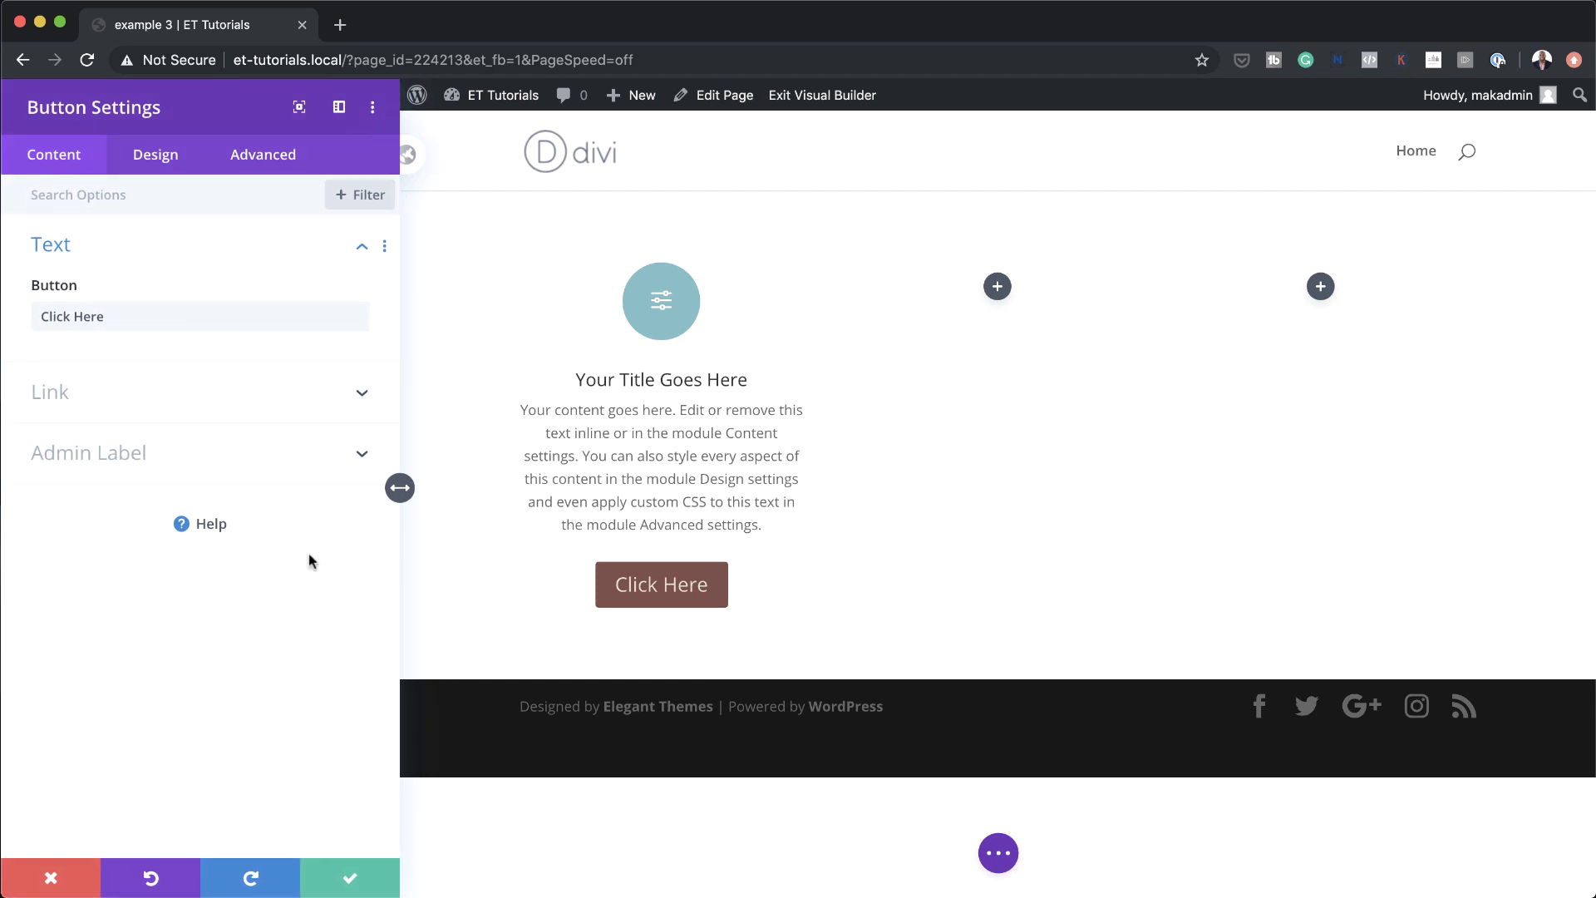
left_click(156, 155)
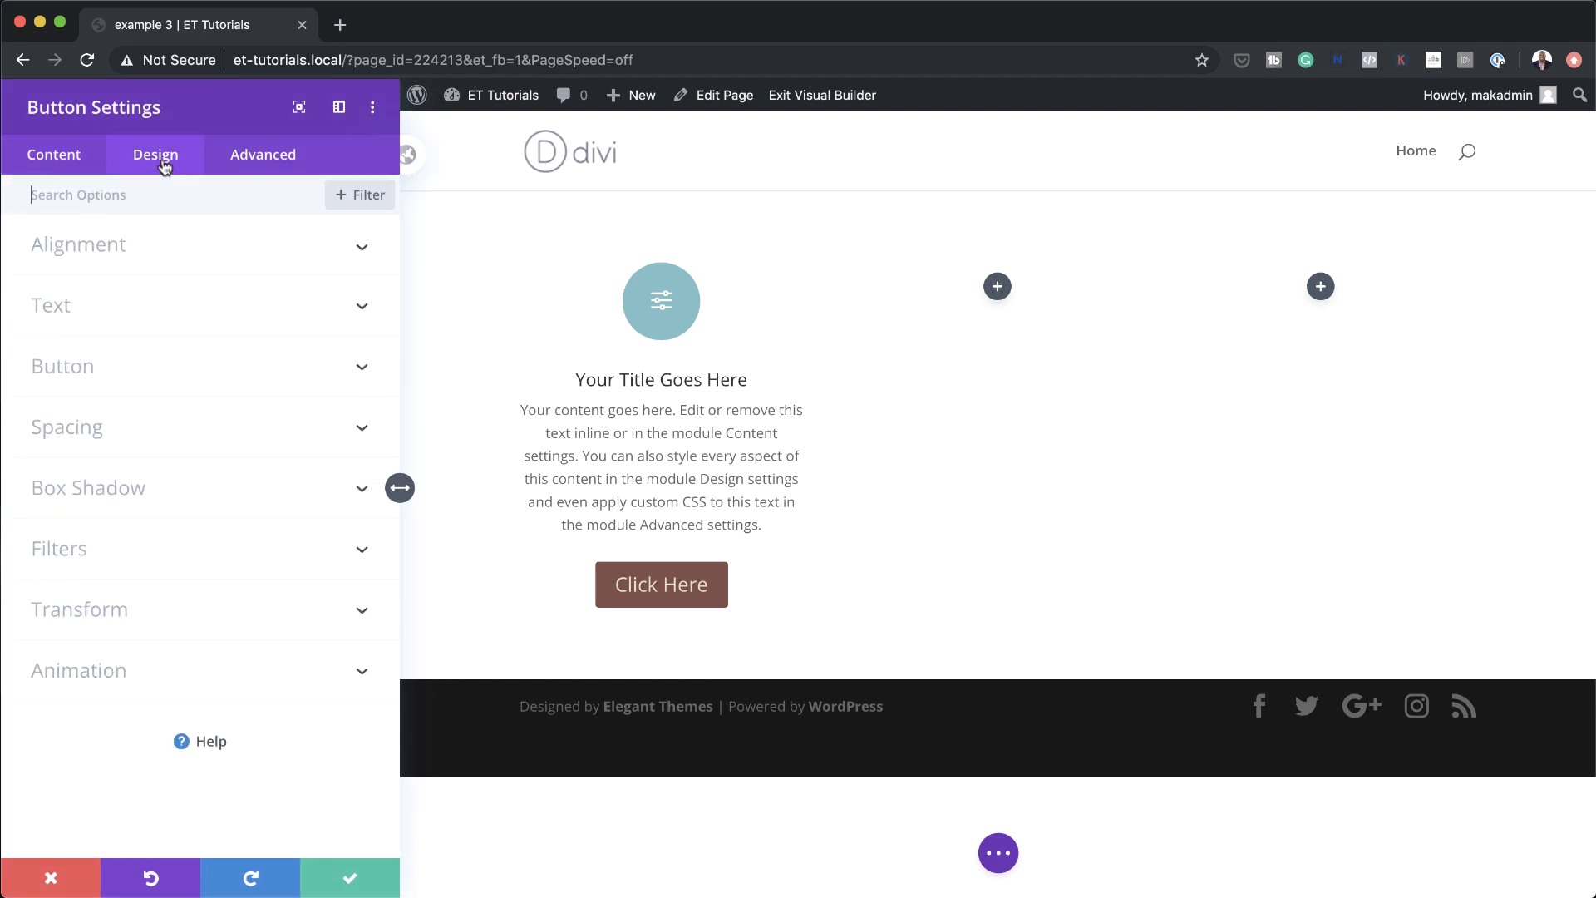
left_click(108, 375)
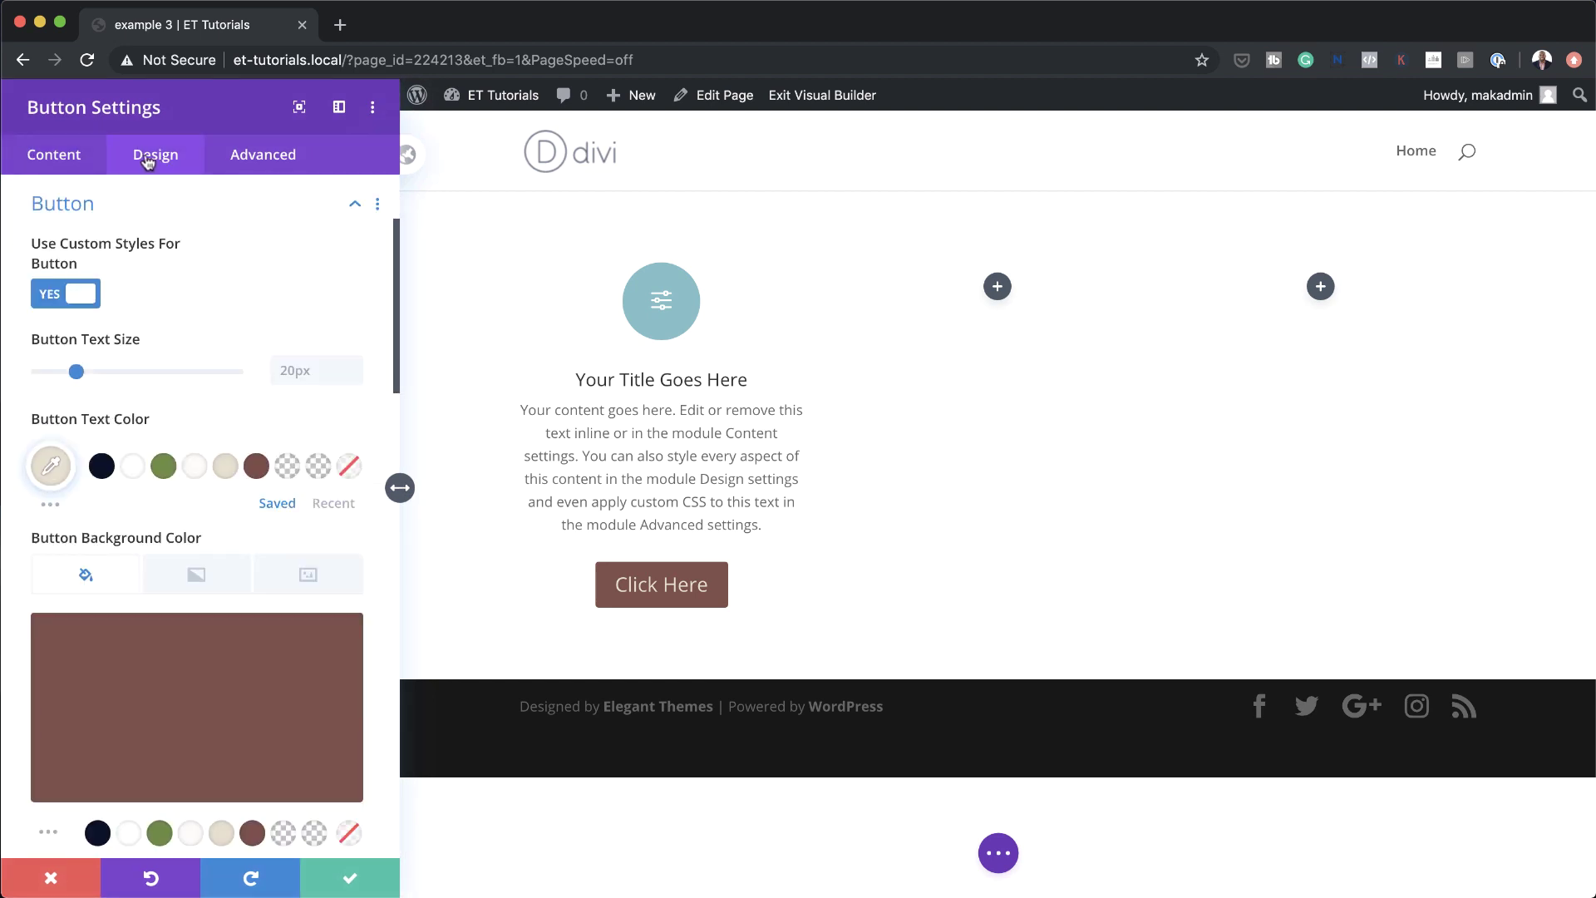
left_click(285, 215)
left_click(141, 446)
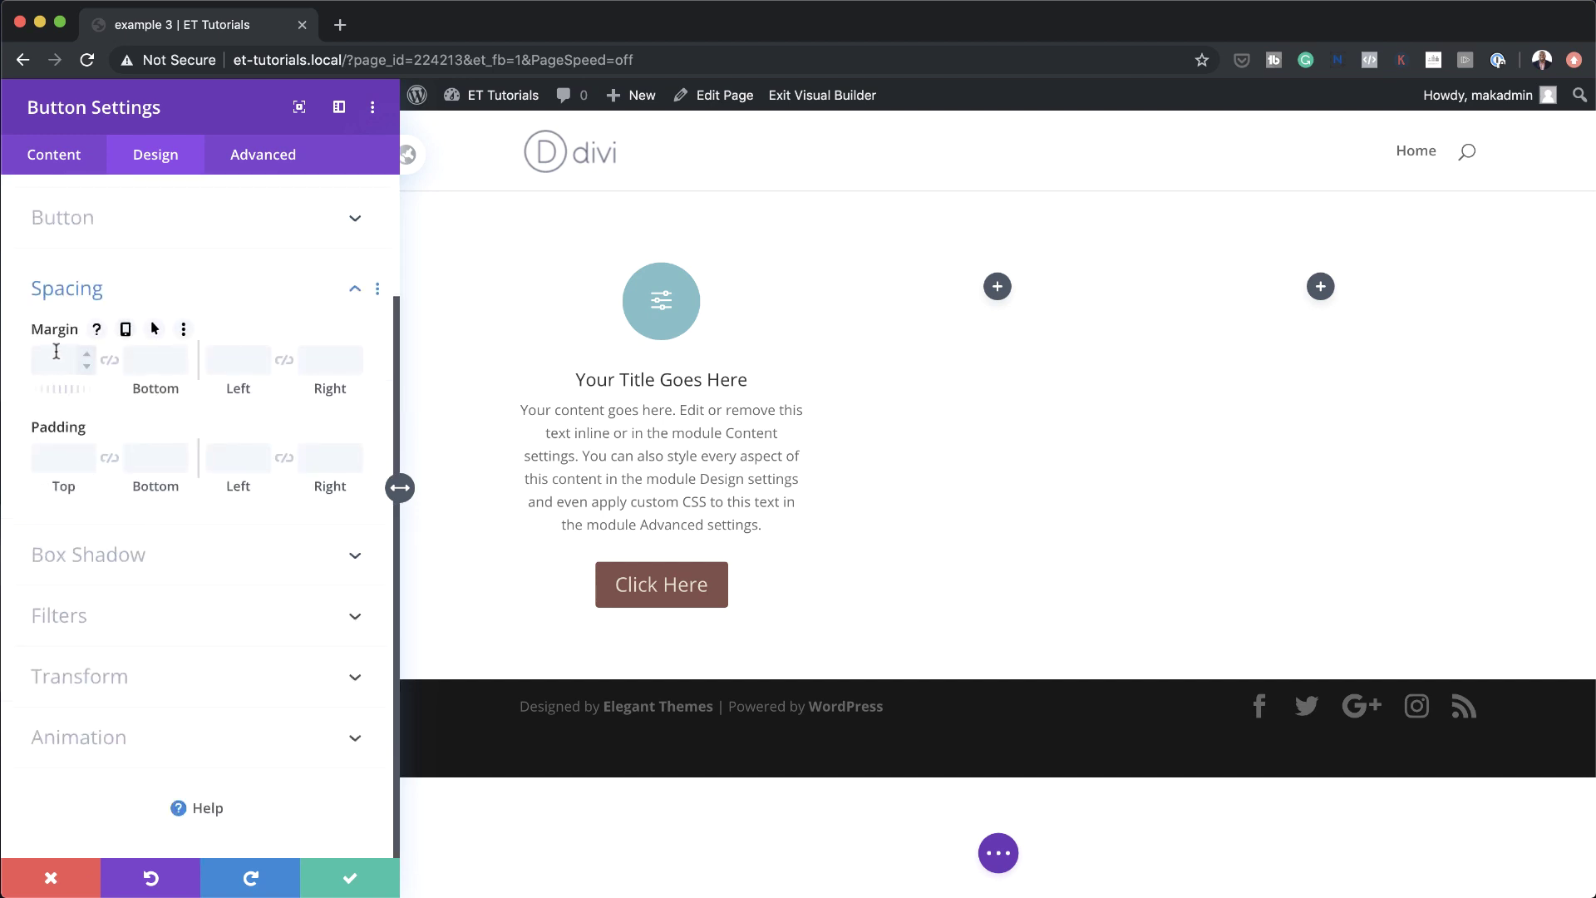
mouse_move(46, 388)
left_mouse_down()
mouse_move(203, 383)
mouse_move(78, 390)
mouse_move(63, 360)
mouse_move(41, 360)
left_mouse_up()
key("BackSpace")
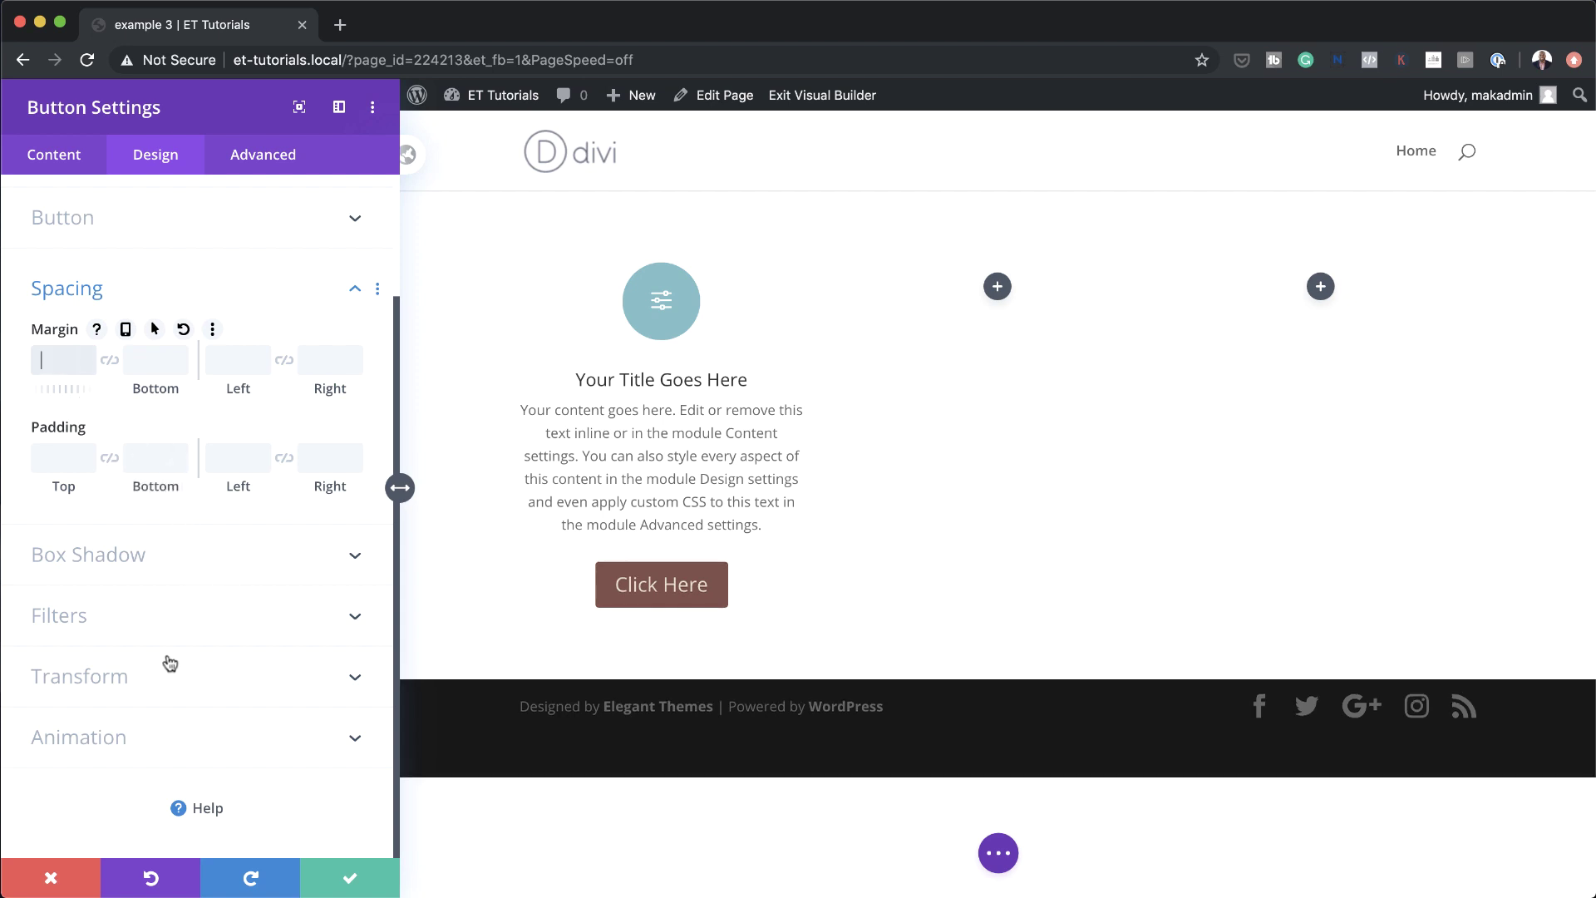
Set the button's transform to Translate and nudge the preview box slightly up and left
left_click(139, 678)
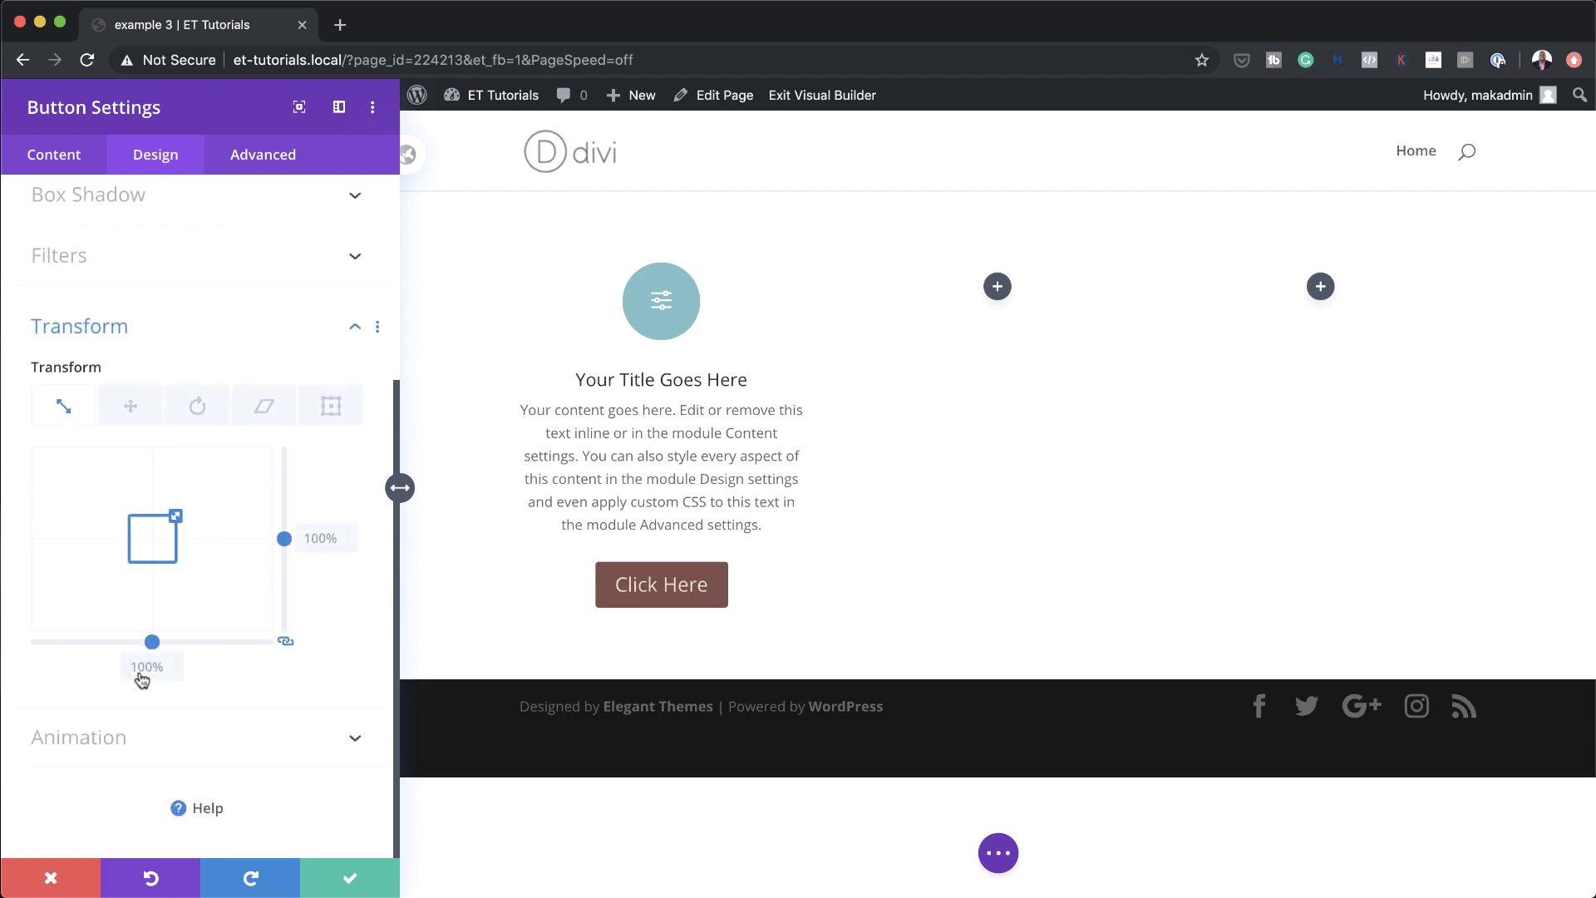
left_click(127, 406)
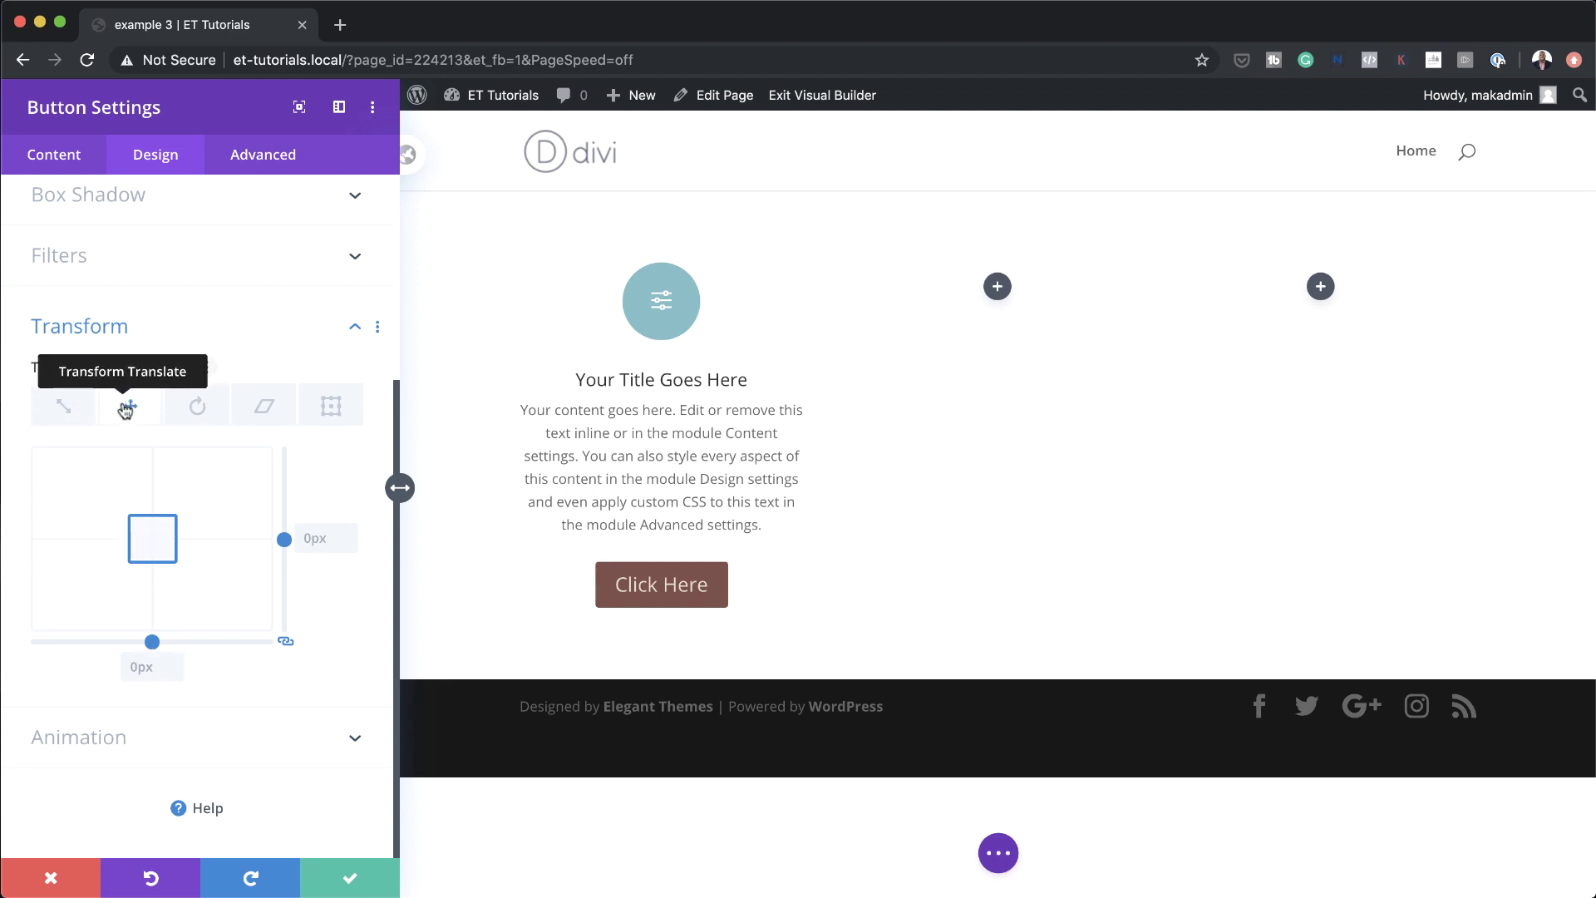
mouse_move(153, 536)
left_mouse_down()
mouse_move(107, 504)
mouse_move(165, 502)
mouse_move(156, 528)
left_mouse_up()
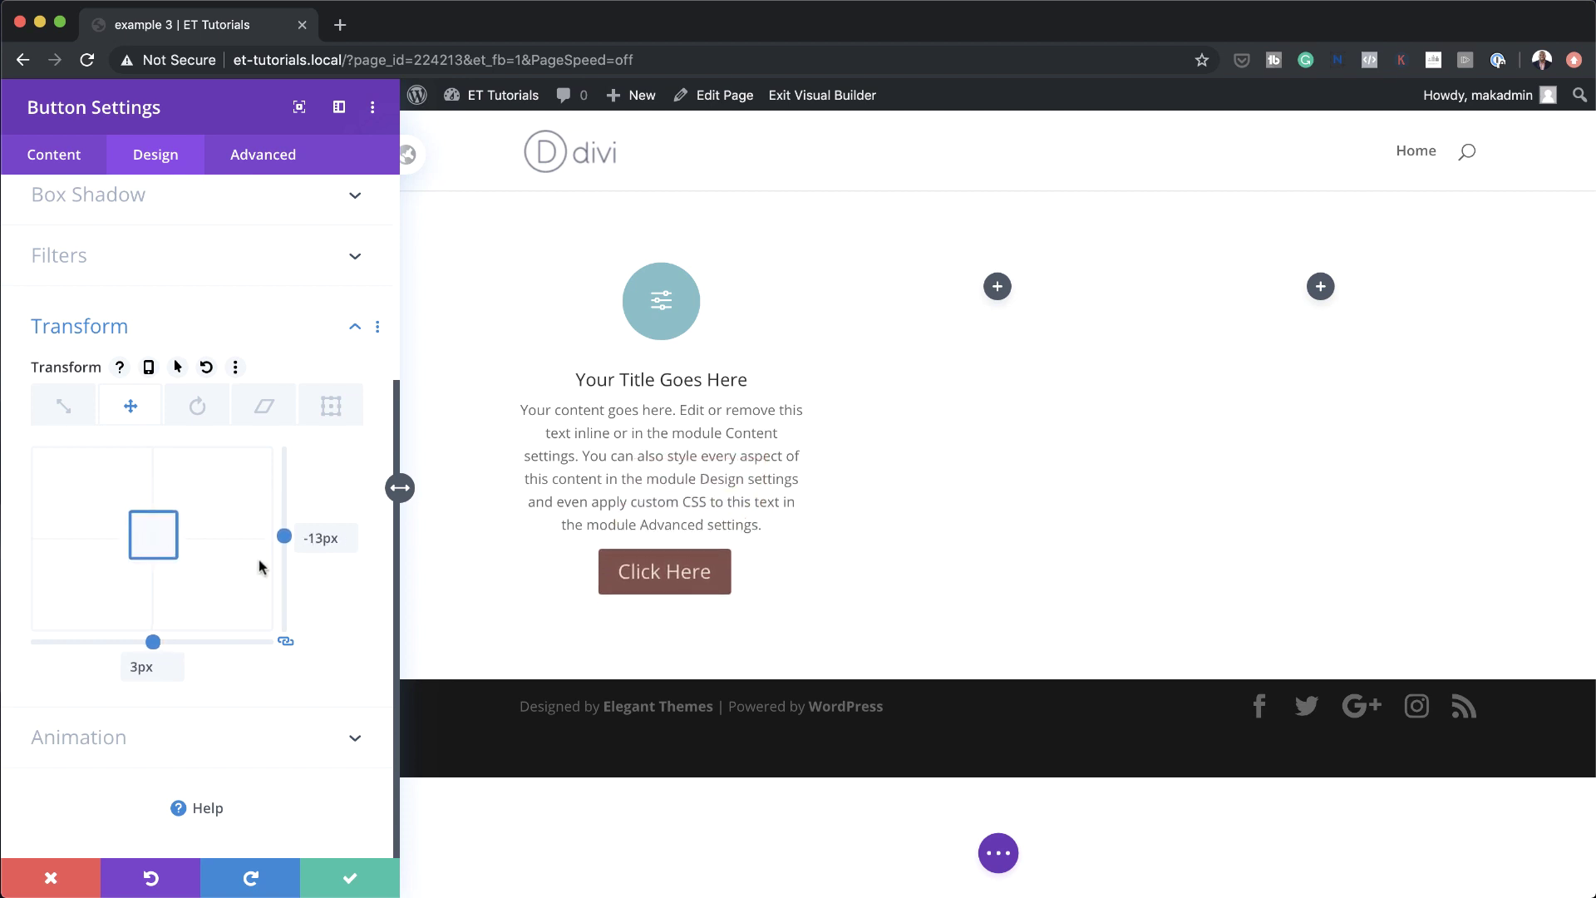
Clear the button's vertical and horizontal translate offsets back to 0px
double_click(316, 538)
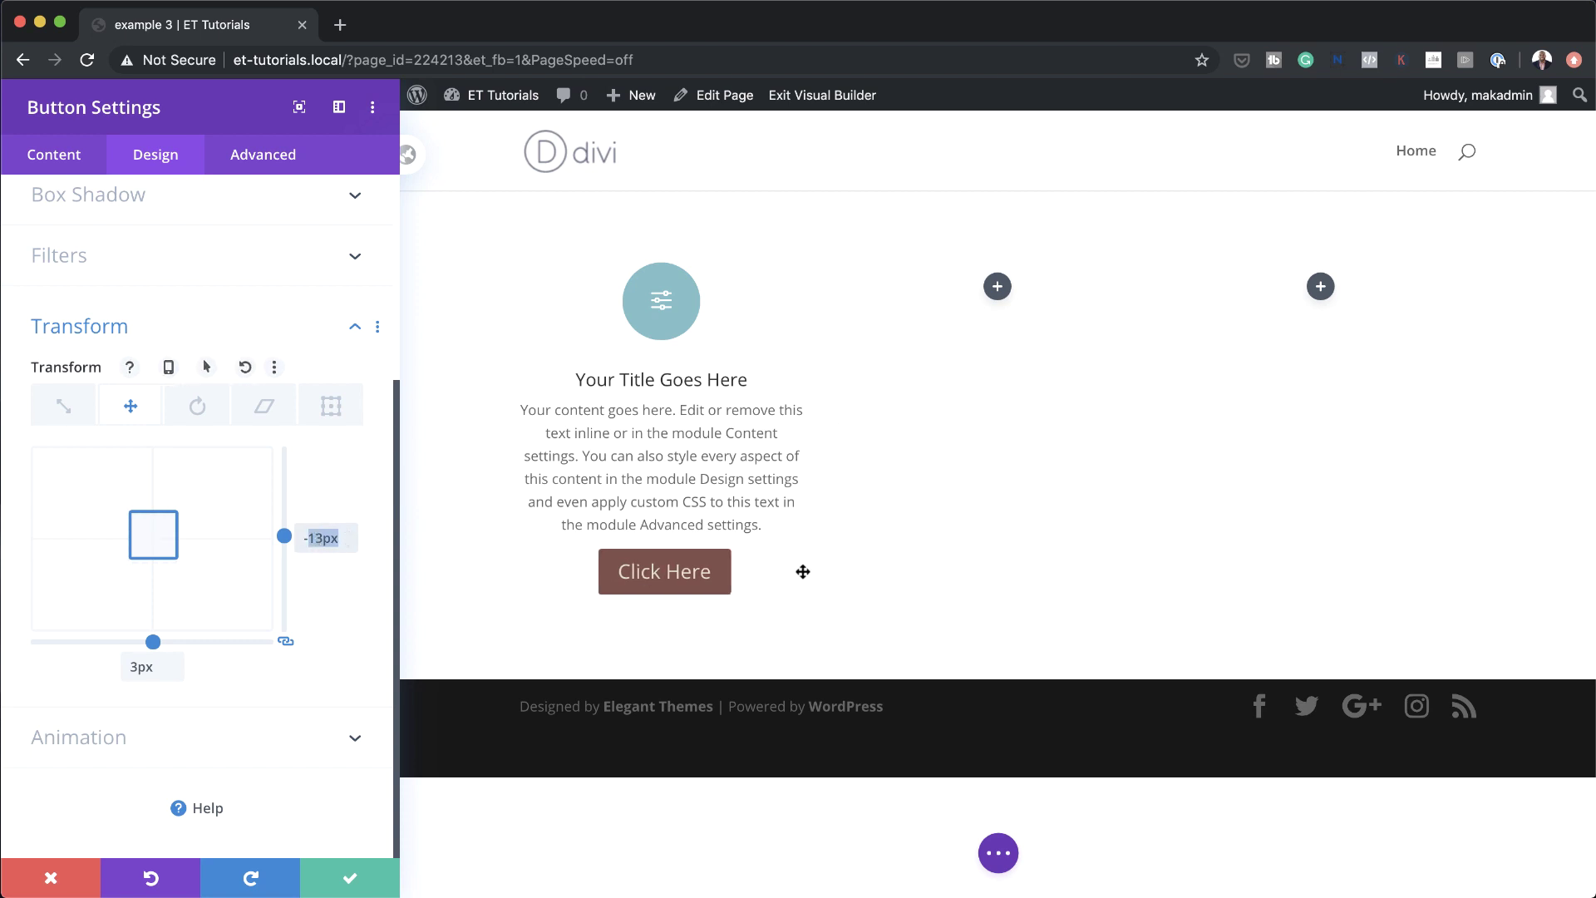
key("super+a")
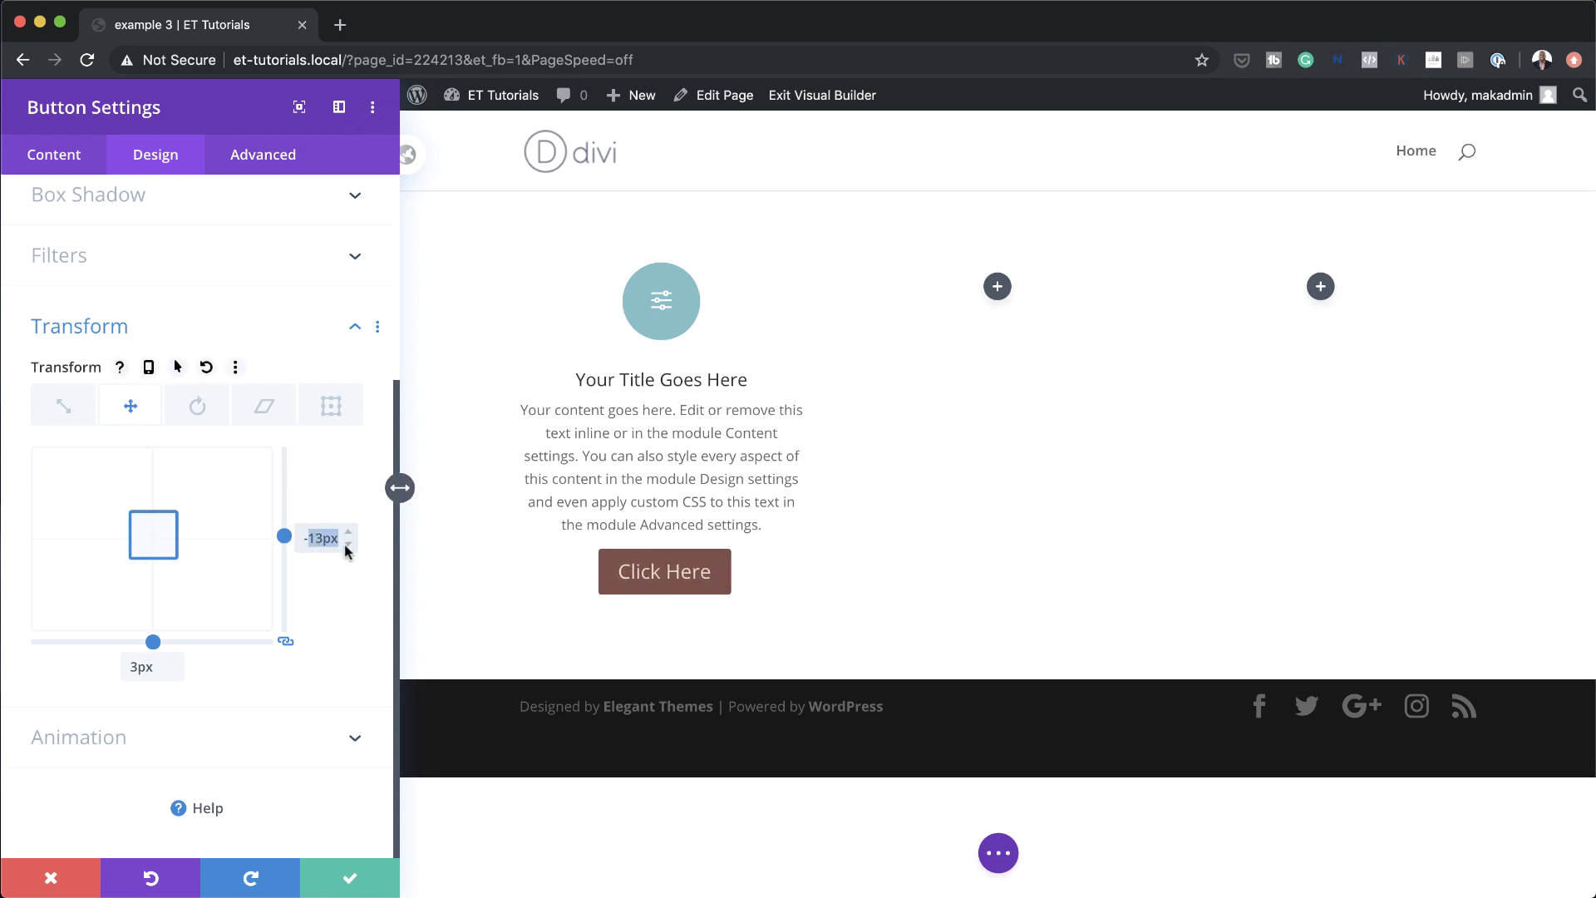
key("BackSpace")
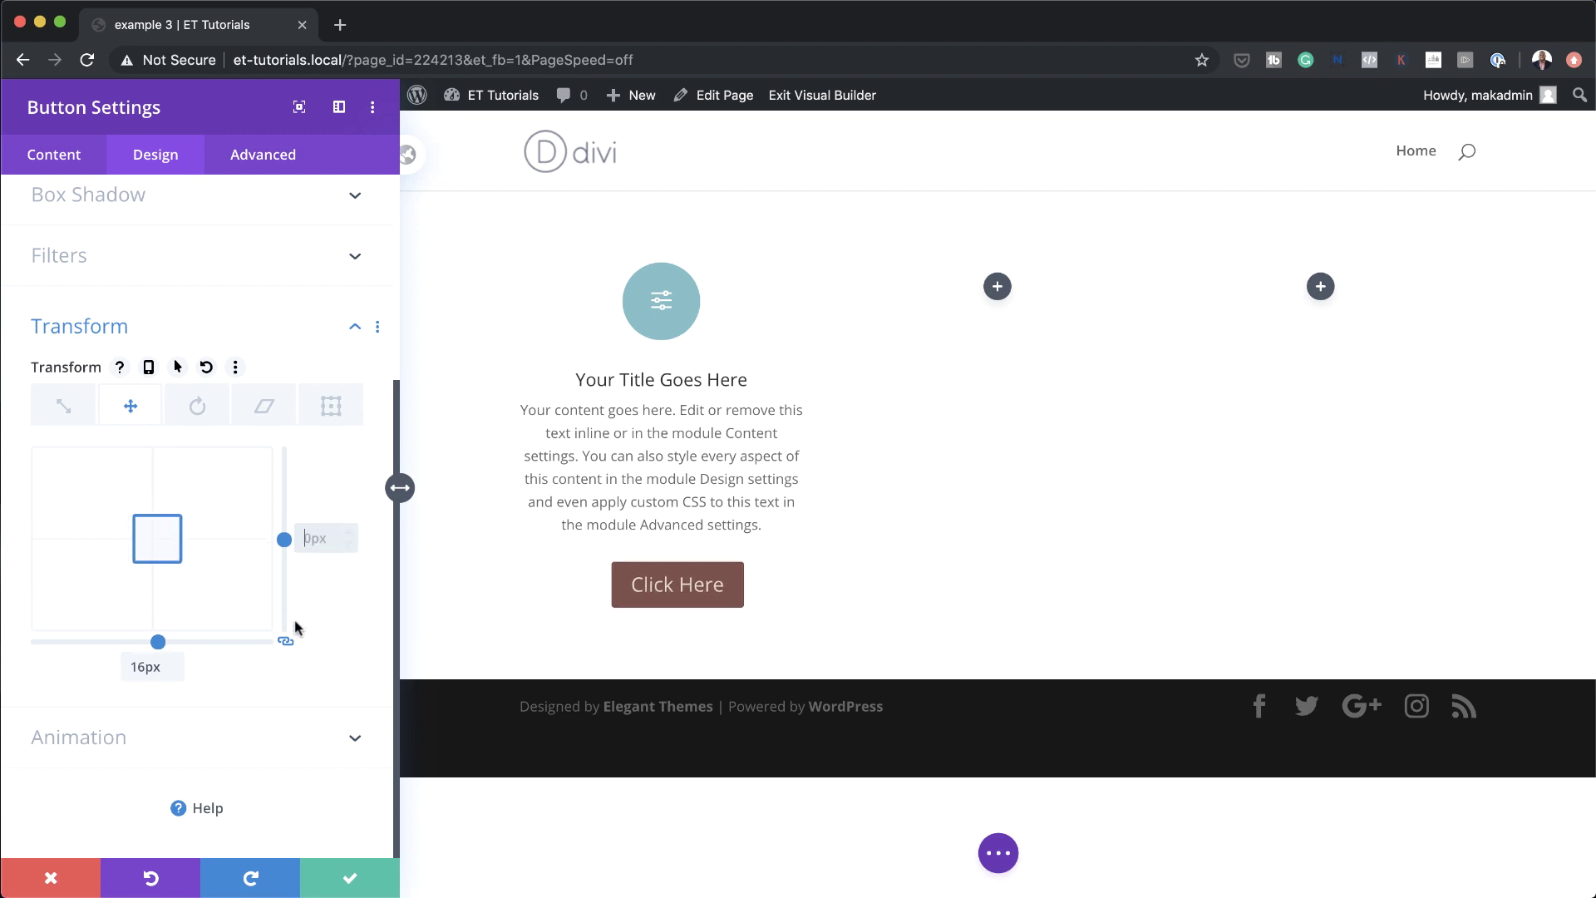
double_click(142, 666)
key("BackSpace")
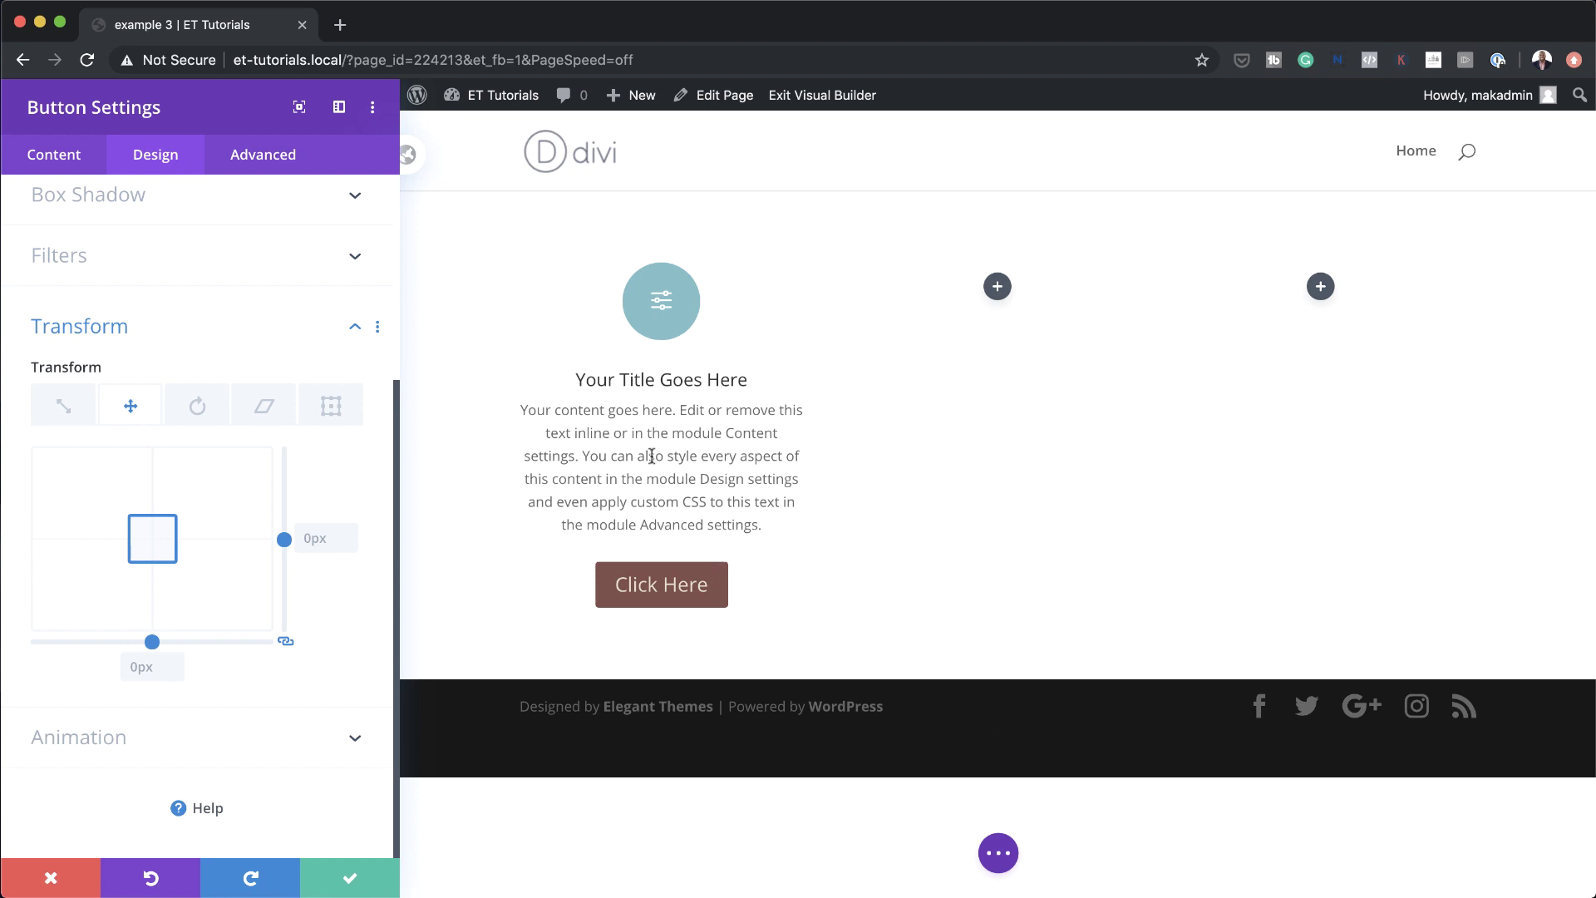
Save the button settings and duplicate the blurb below the original
left_click(350, 877)
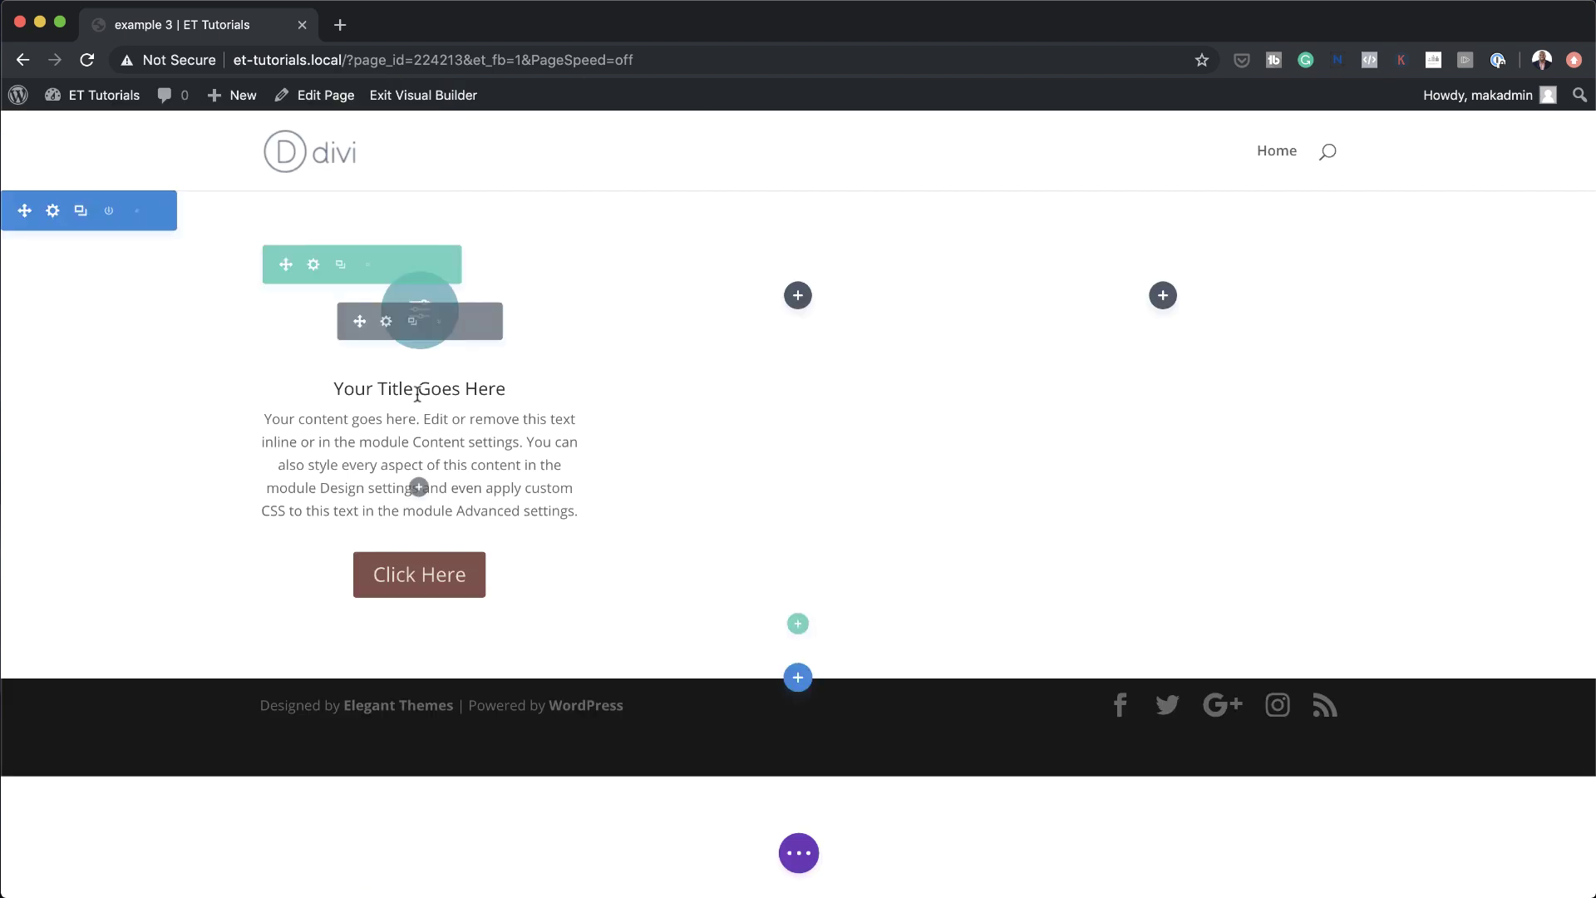
left_click(411, 323)
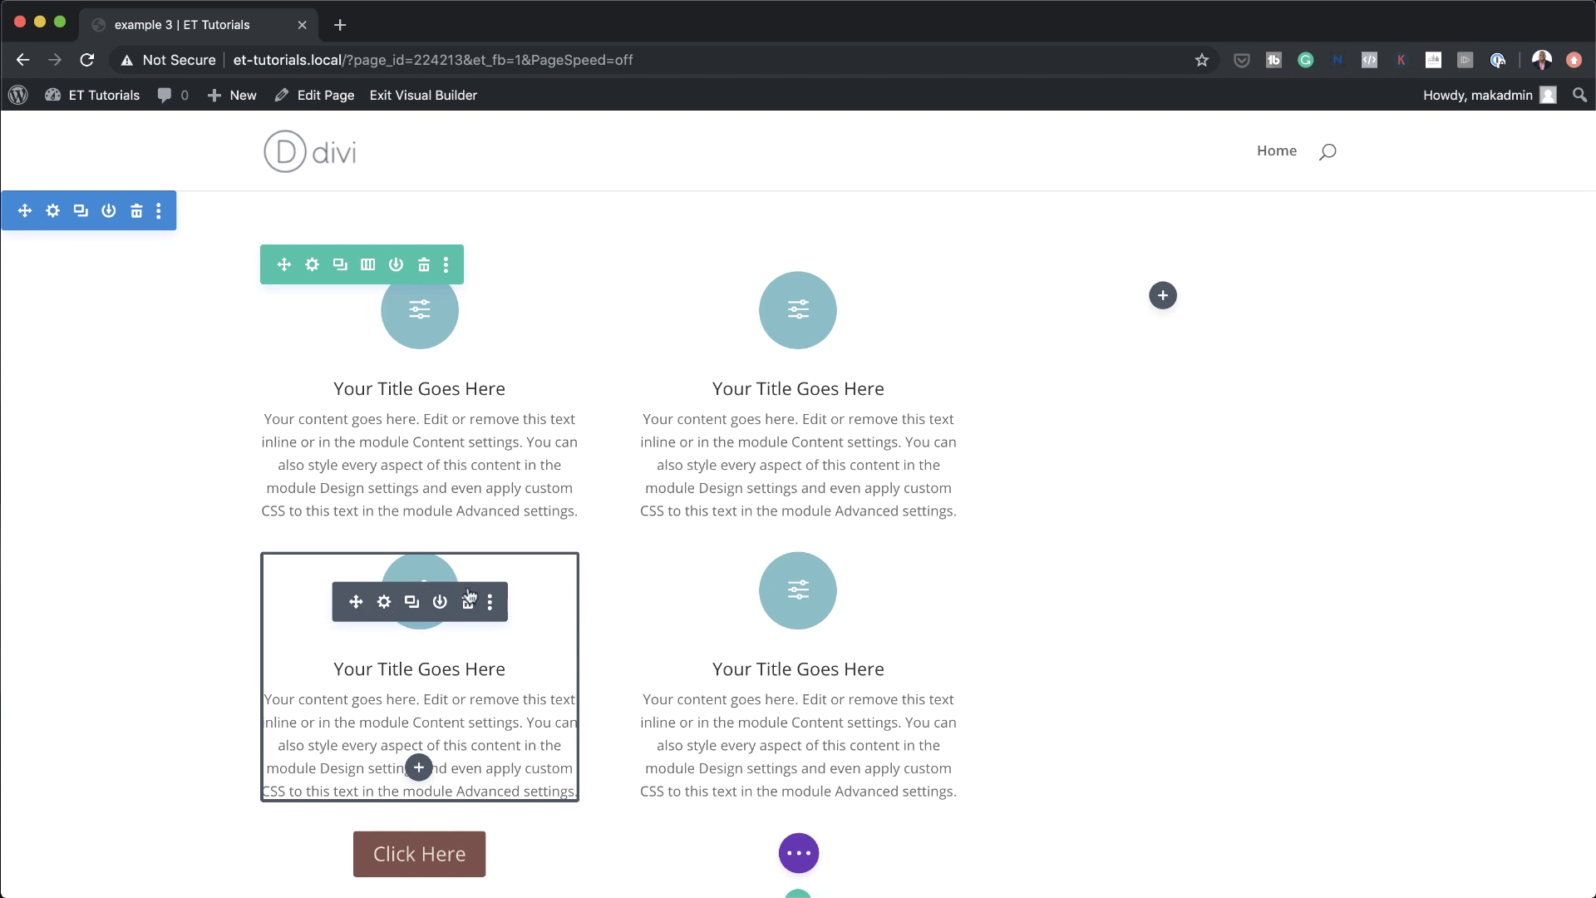
left_click(384, 604)
Translate the copied blurb up to about -128px Y so it overlaps the blurb above
left_click(155, 154)
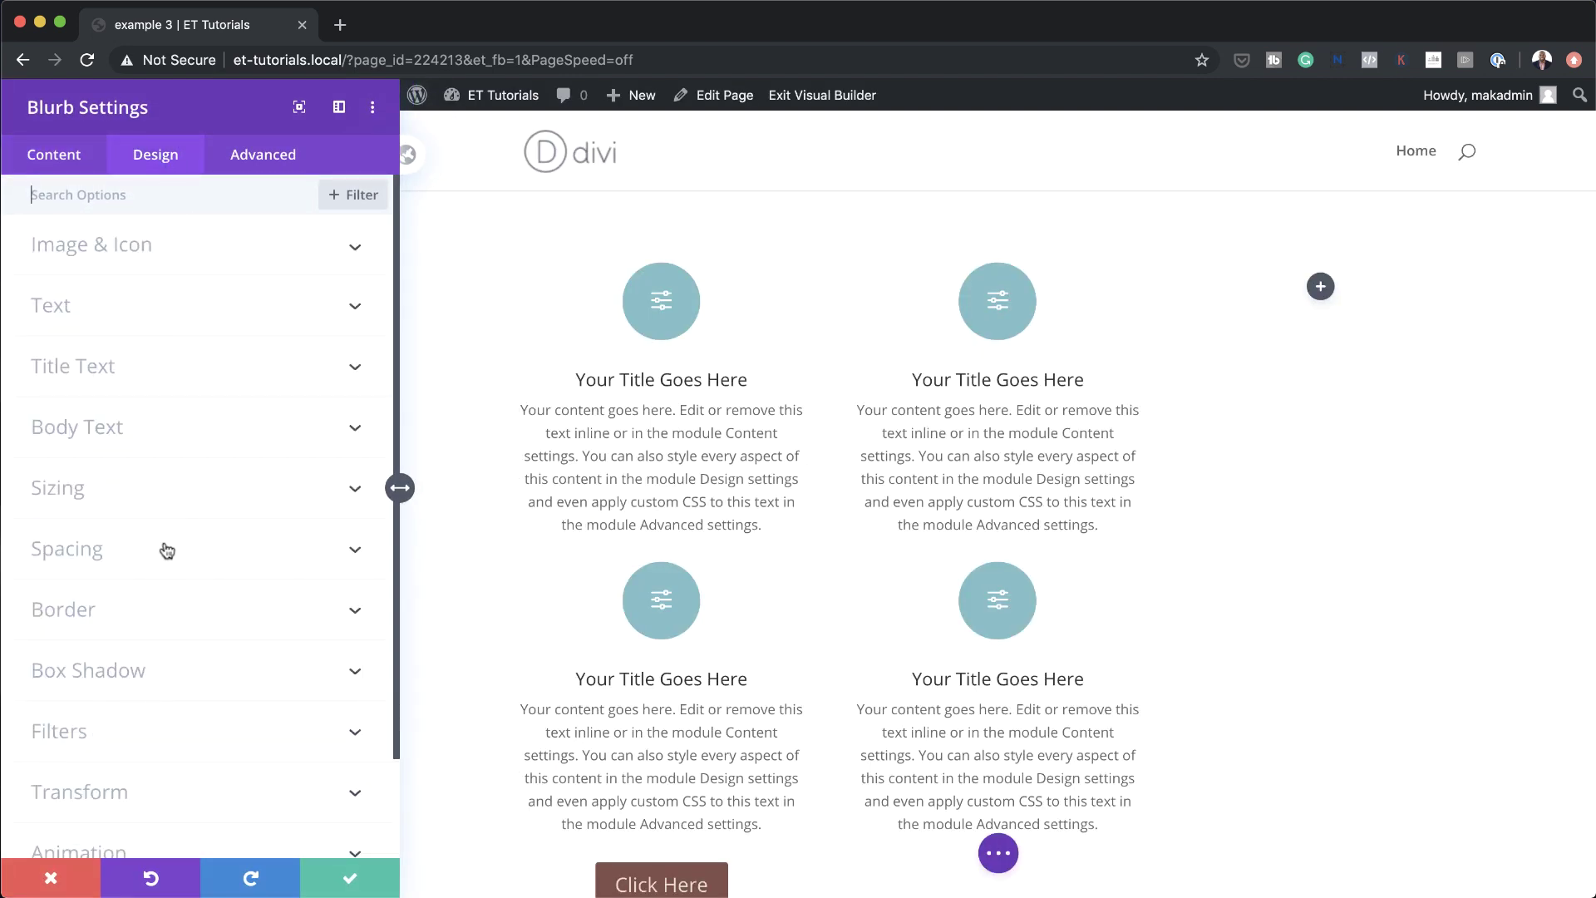
scroll(118, 609, "down", 2)
left_click(117, 684)
scroll(105, 603, "down", 3)
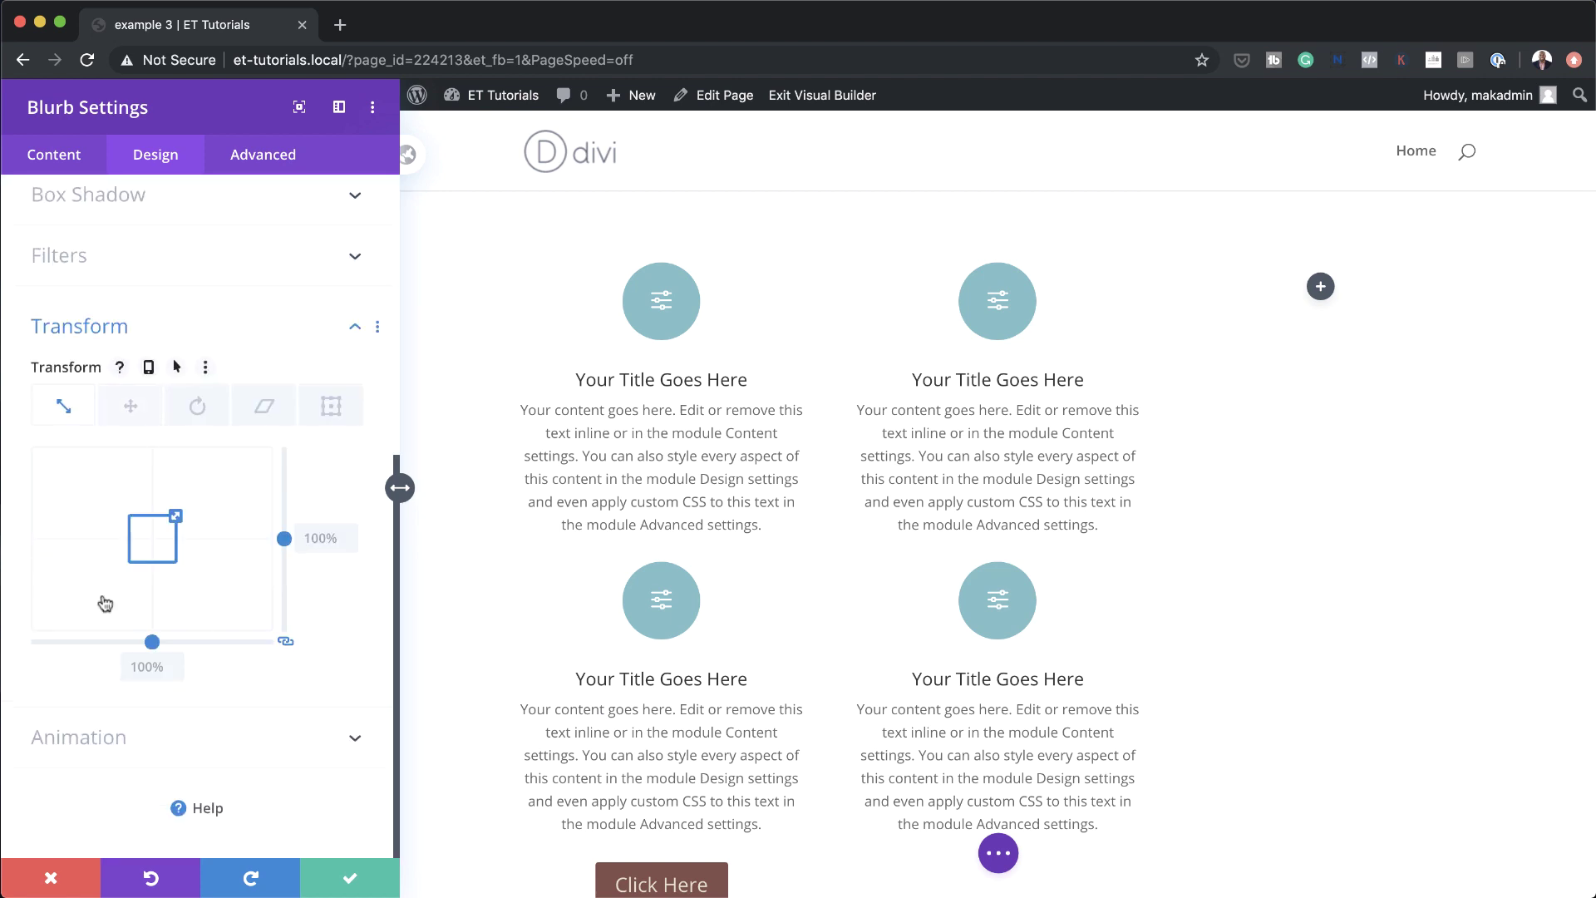
left_click(132, 409)
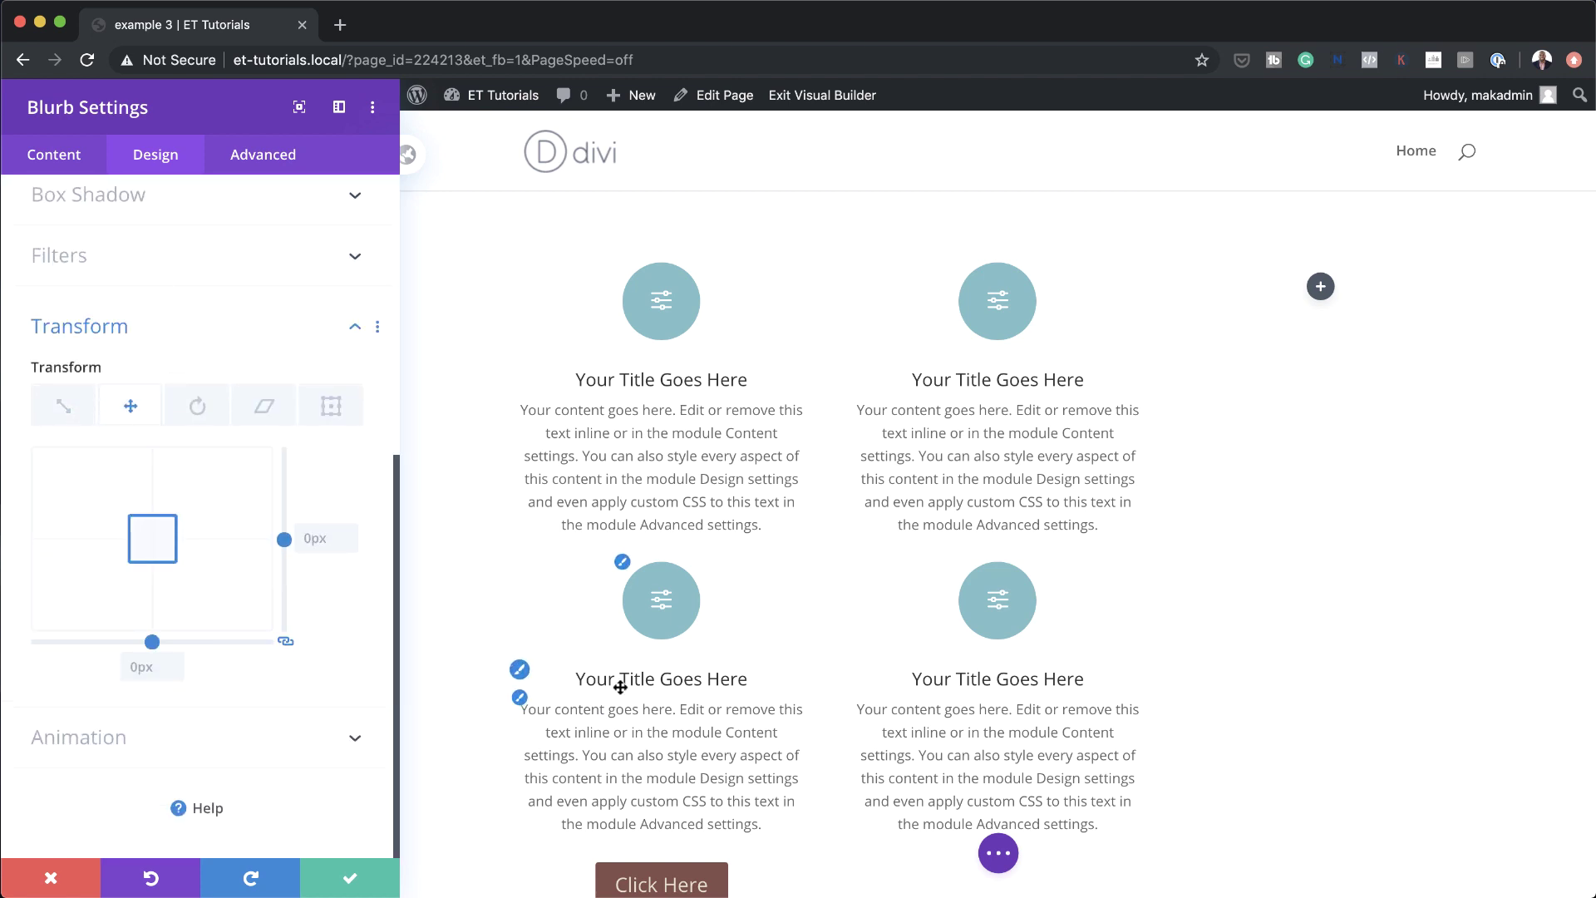
left_click_drag(164, 534, 162, 500)
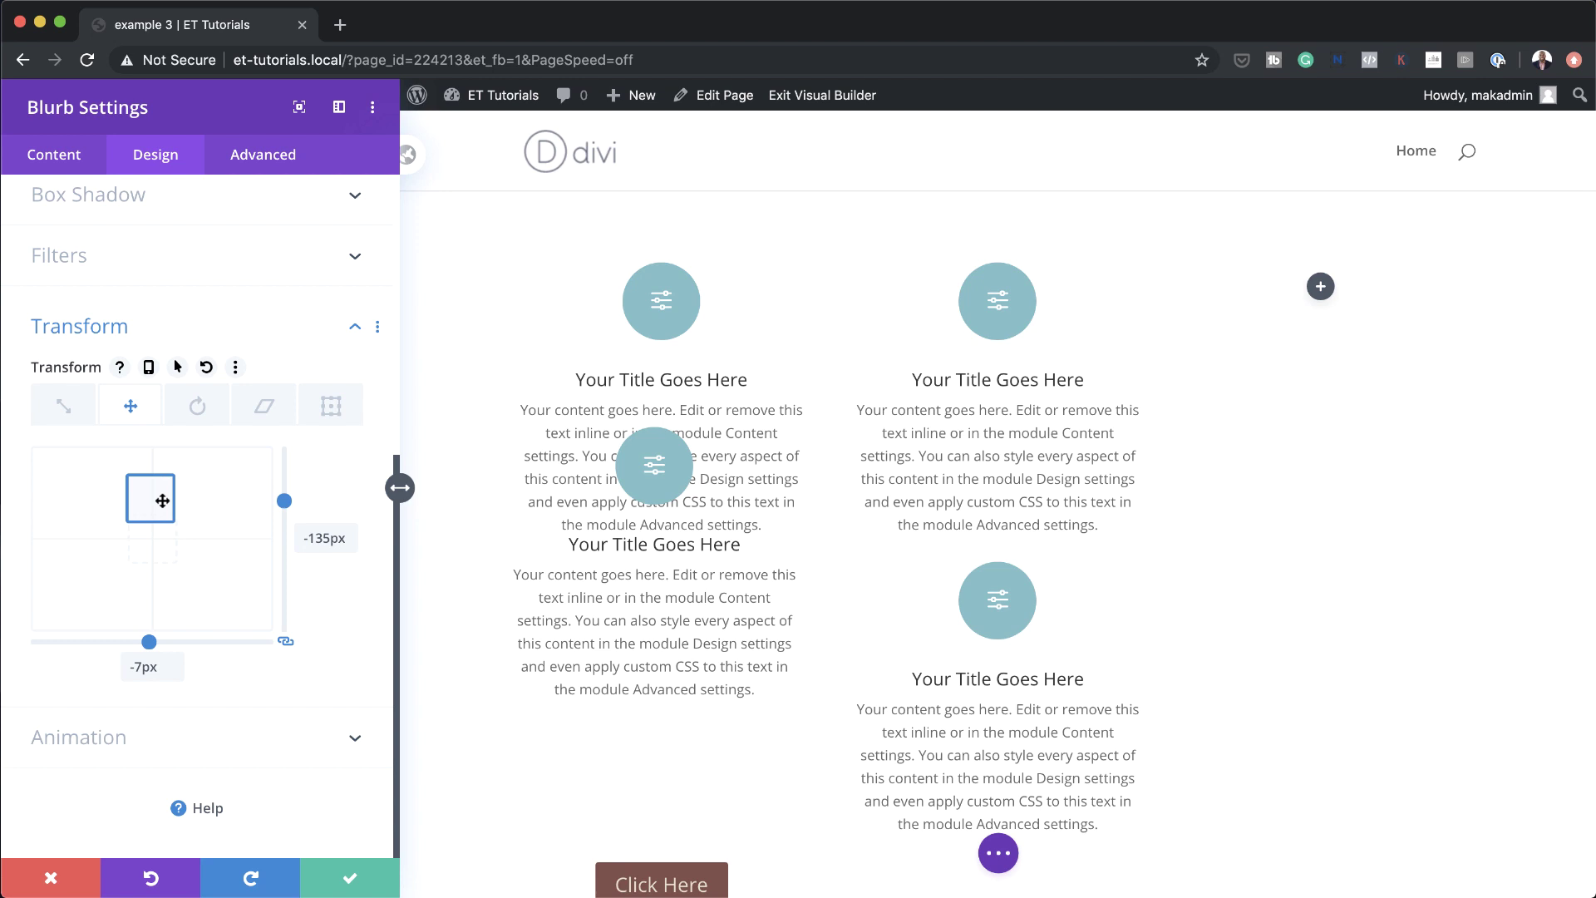
Clear the copied blurb's -7px horizontal translate offset to 0
left_click(138, 665)
left_click_drag(137, 665, 118, 662)
key("Delete")
key("Delete")
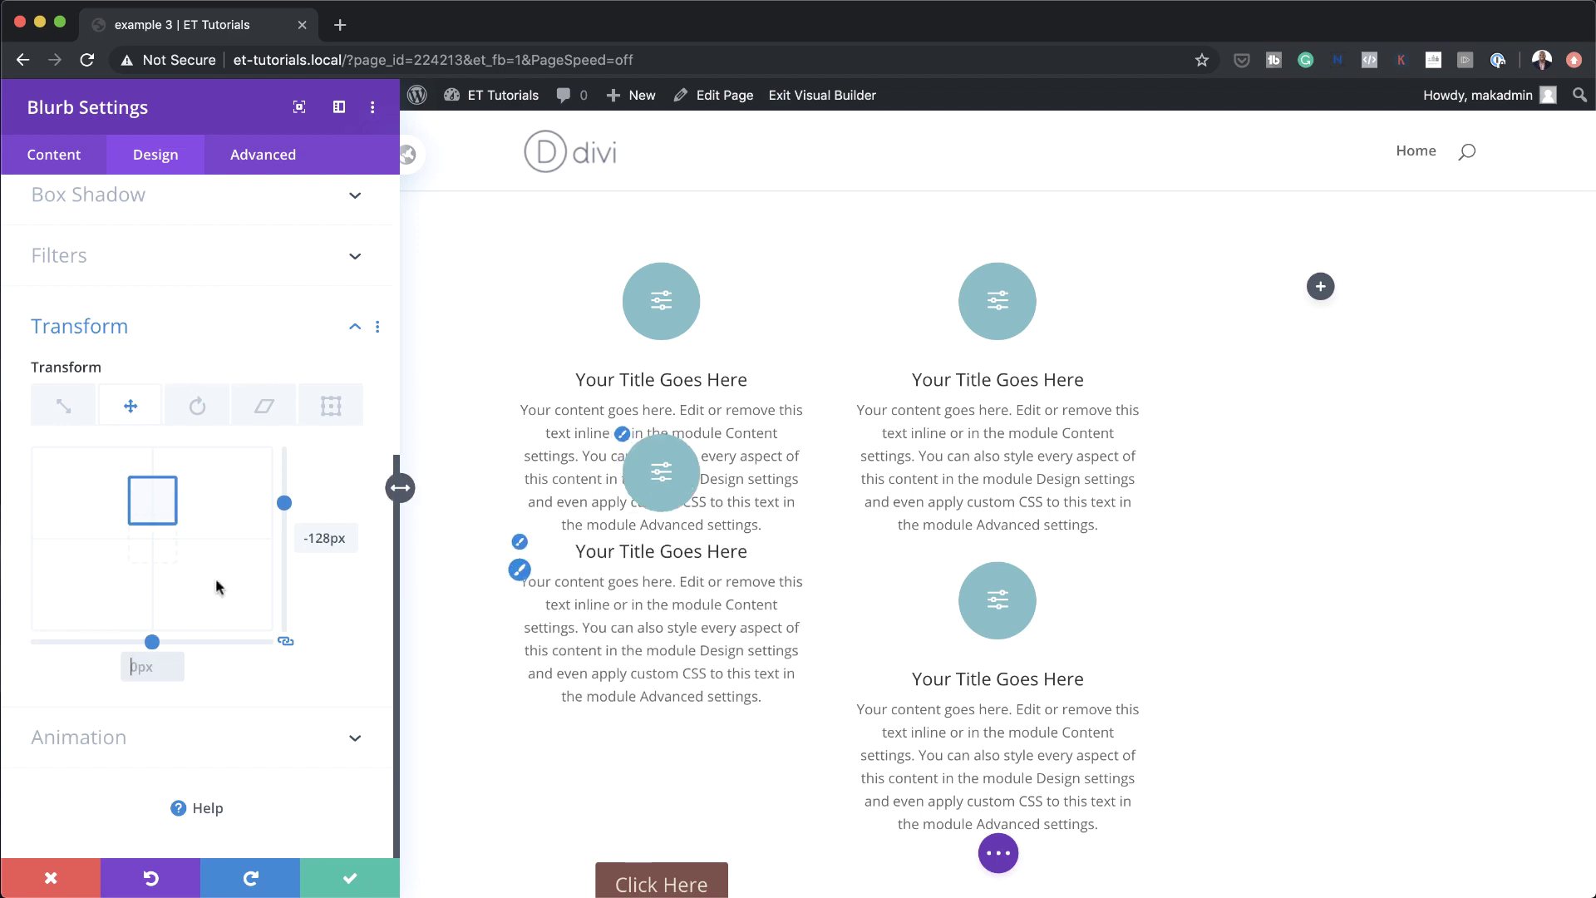
left_click(55, 155)
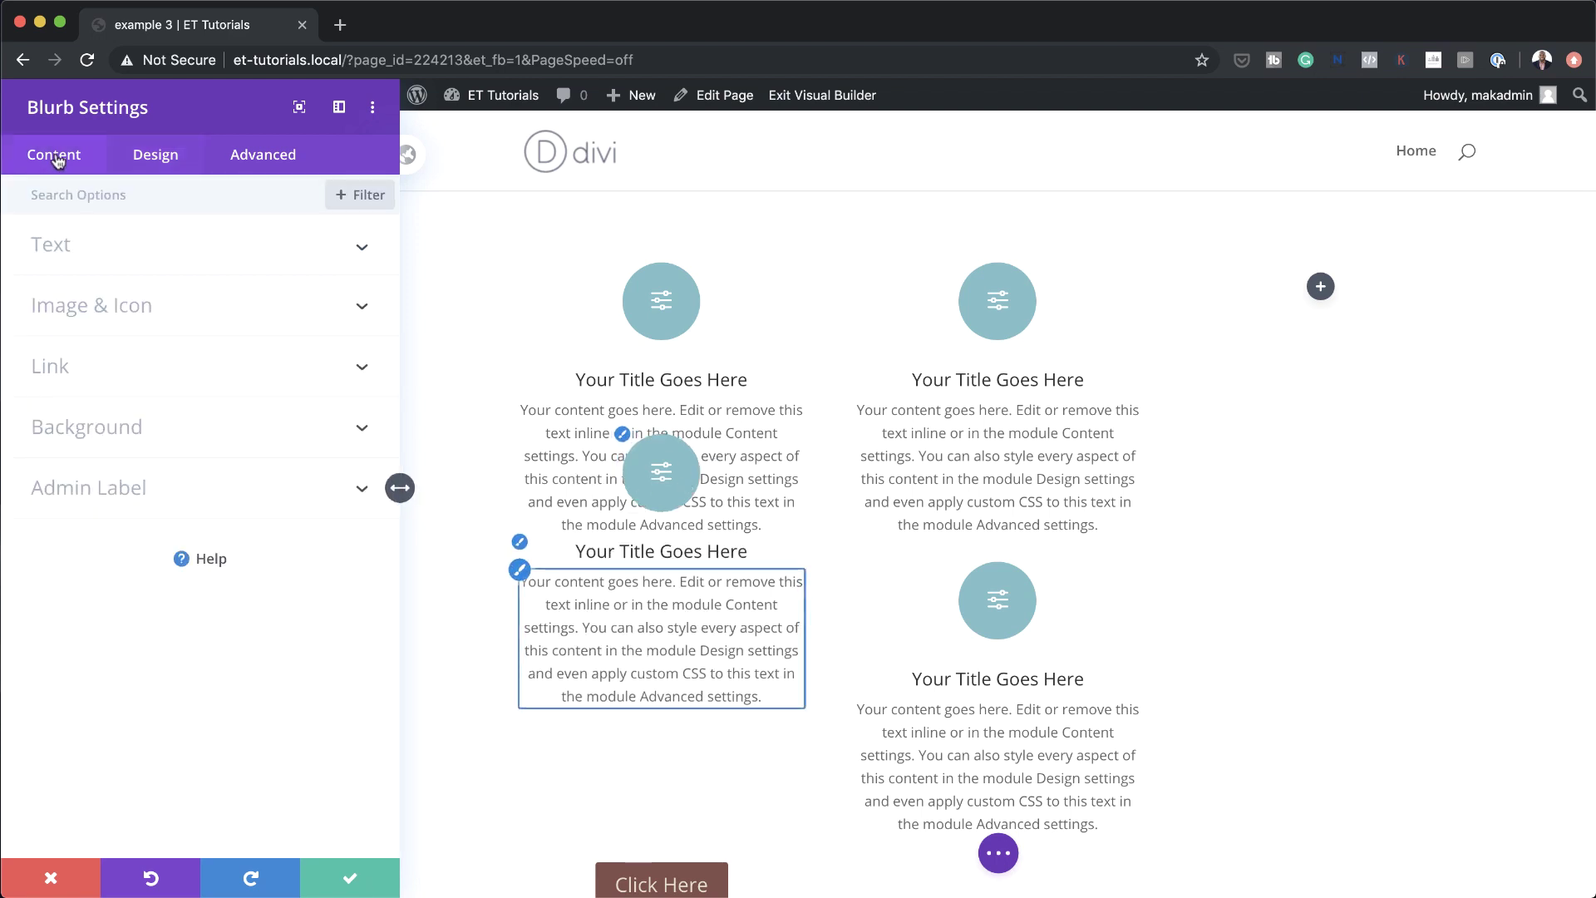
Give the copied blurb a green background and return its Z Index to 0 after trying -1
left_click(109, 429)
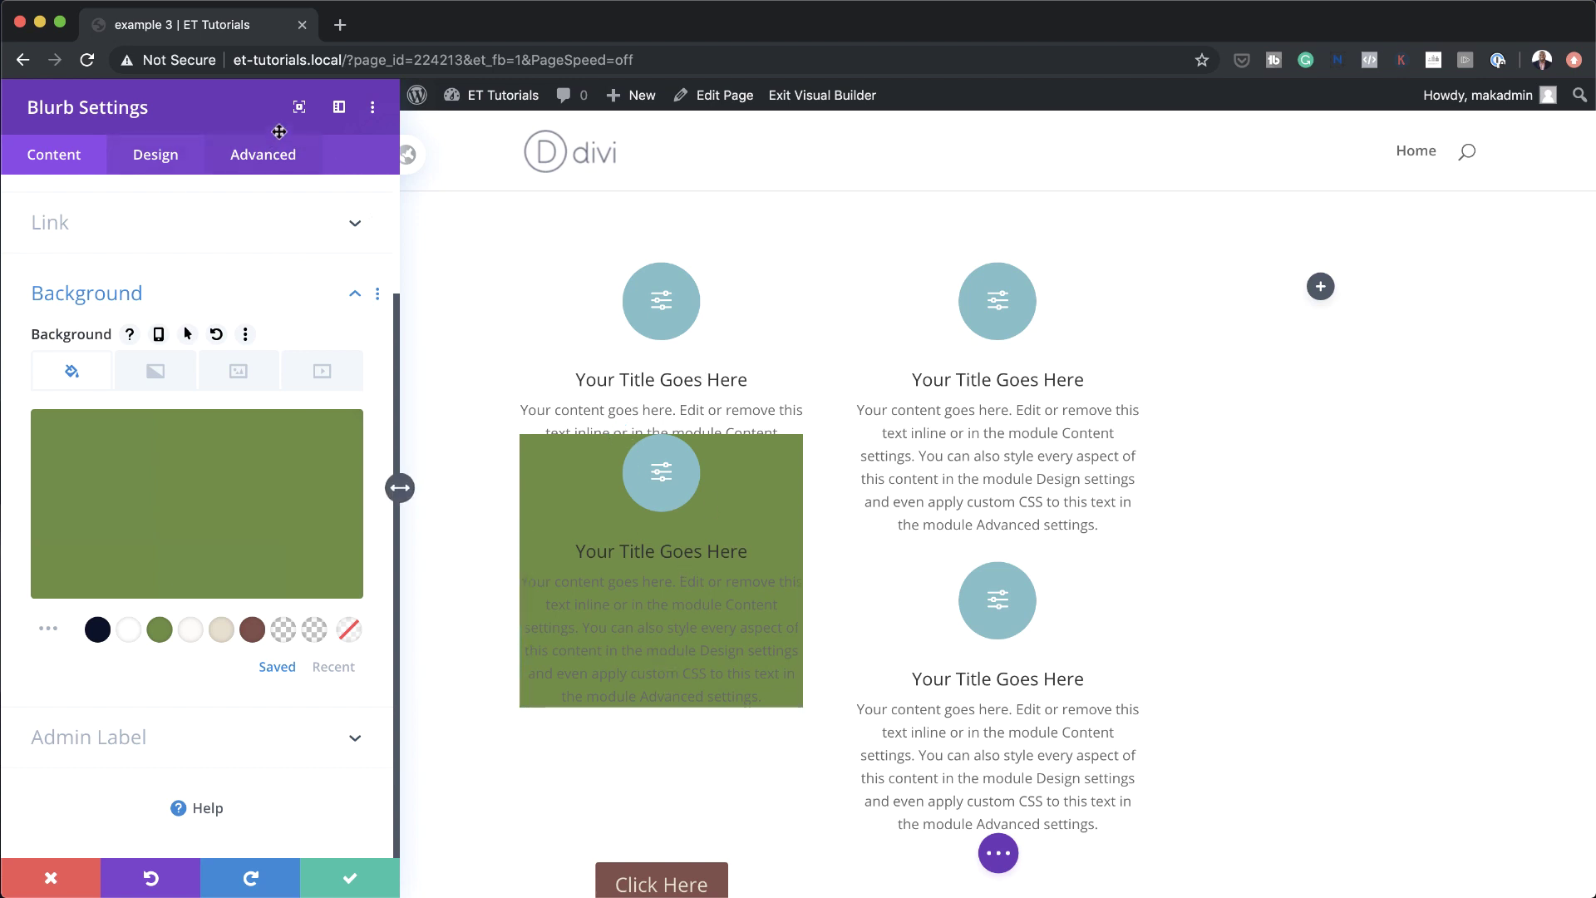
left_click(280, 158)
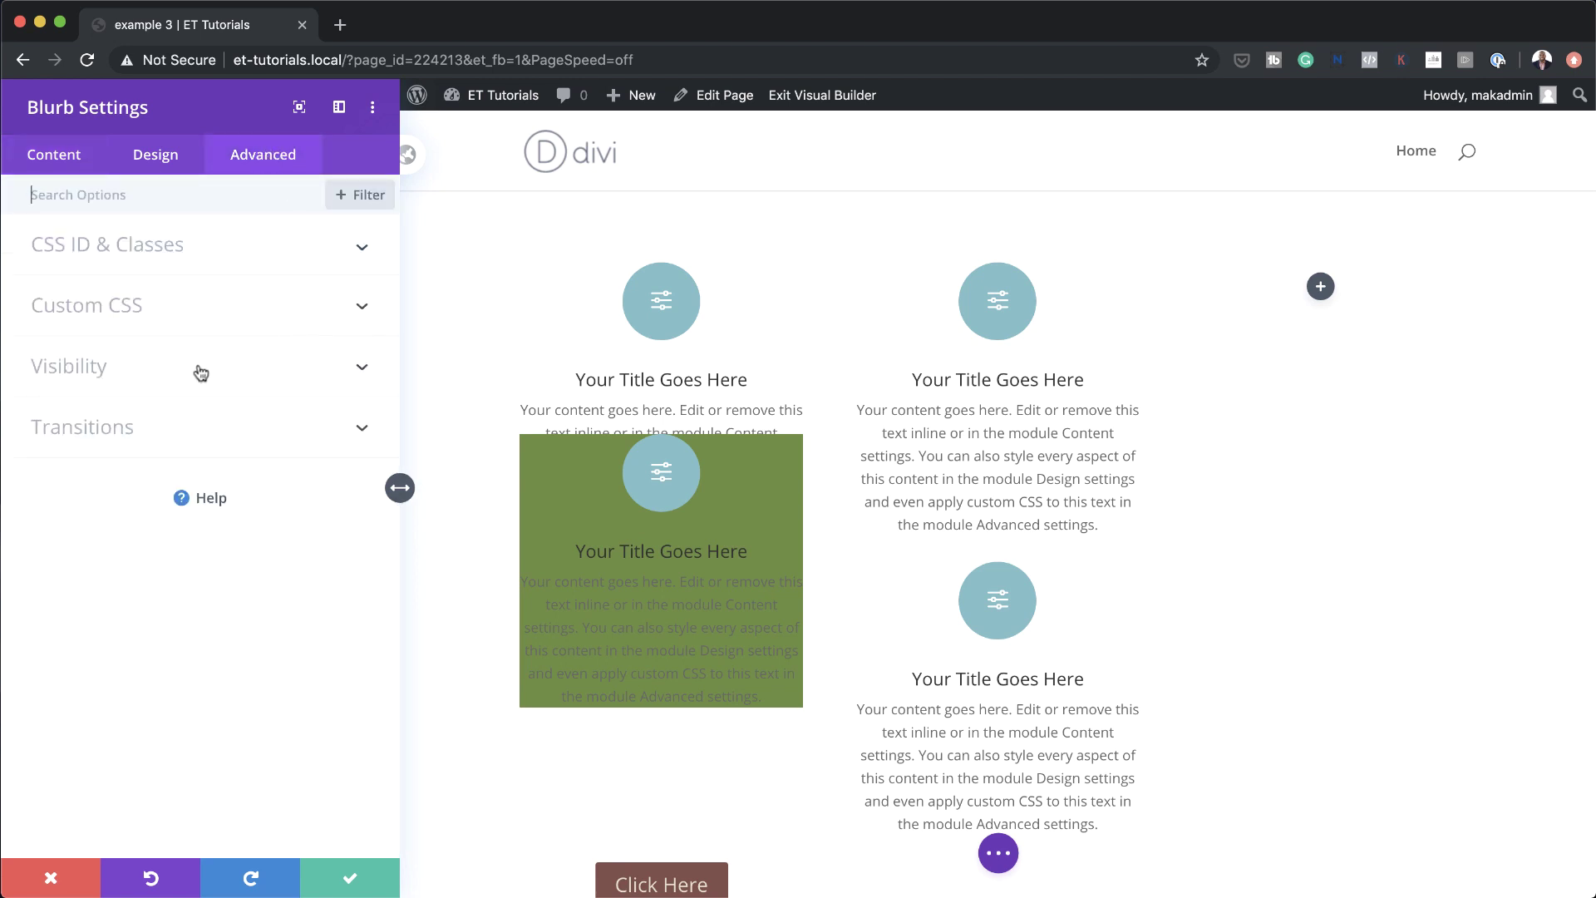
left_click(359, 359)
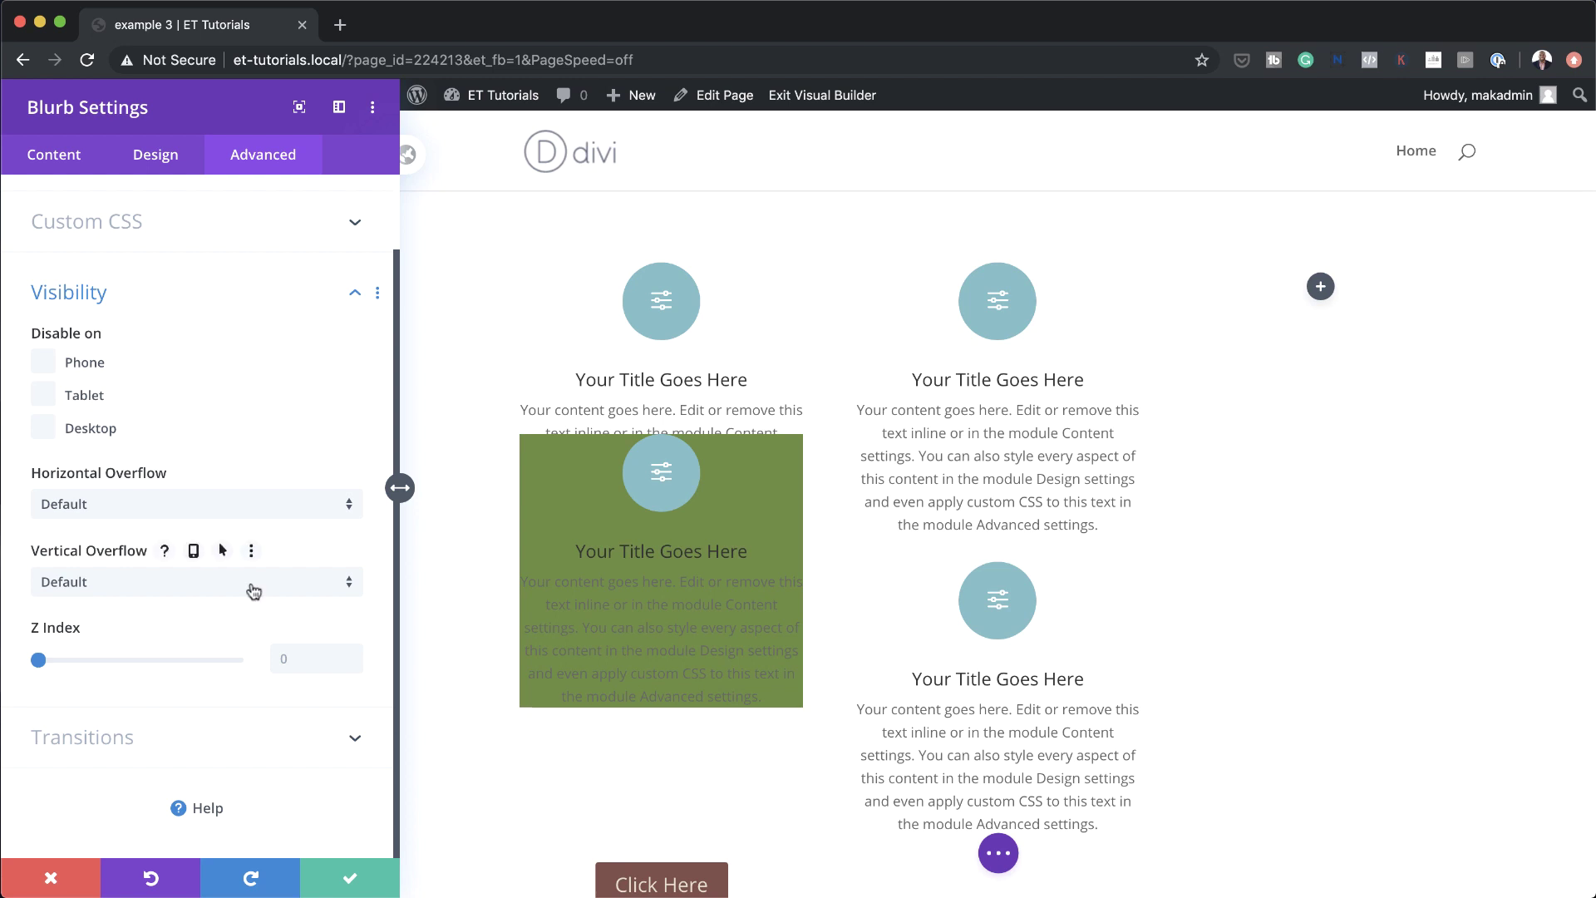
left_click(282, 658)
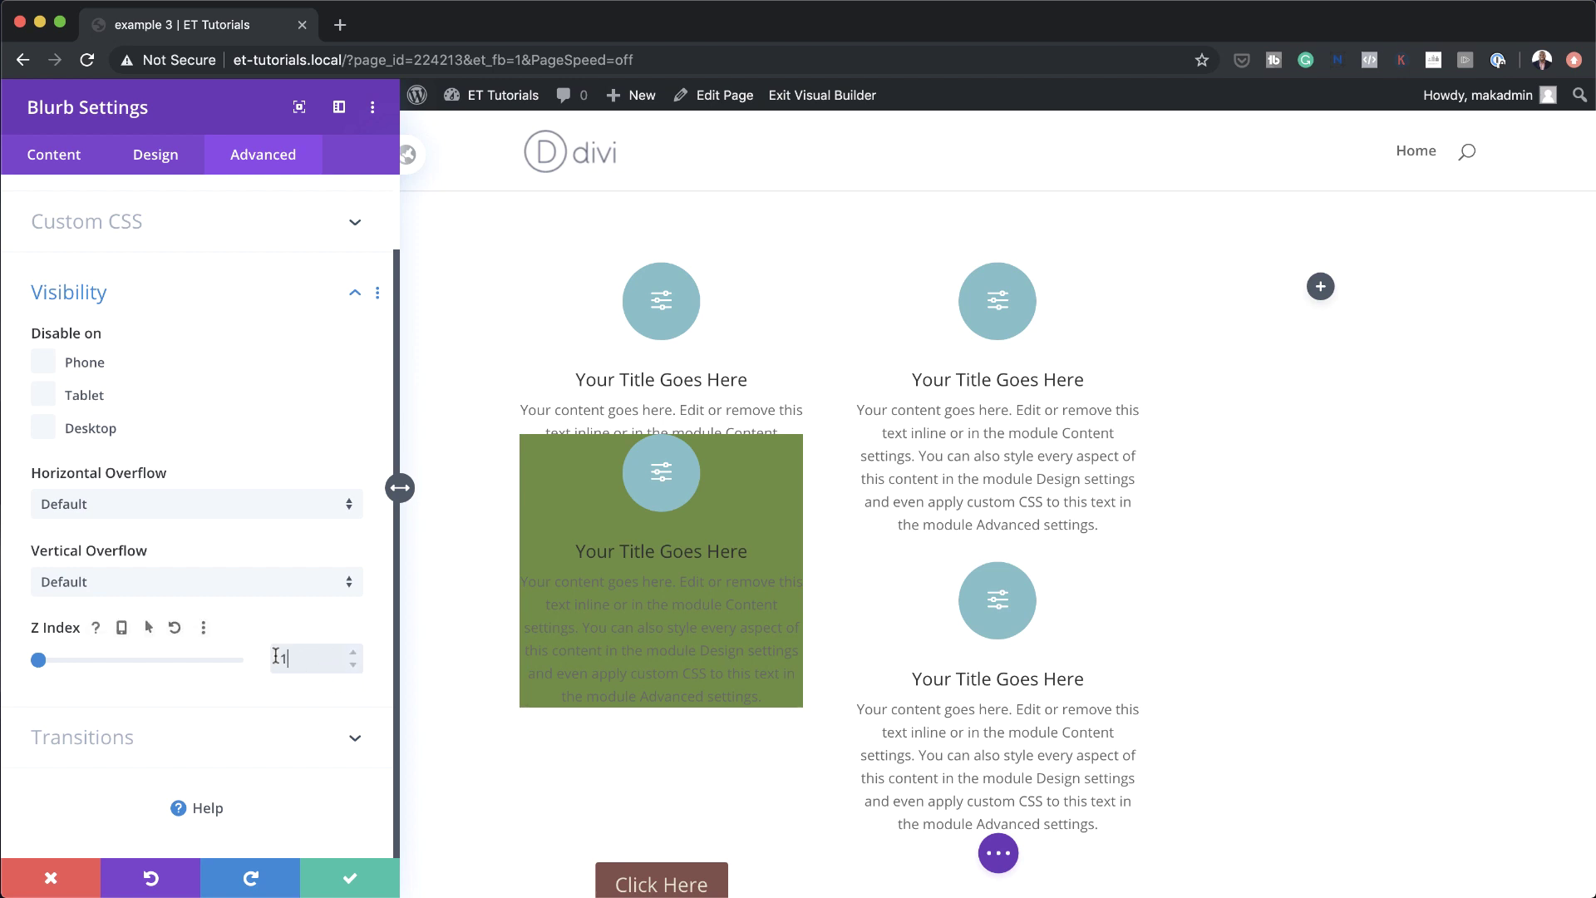
key("BackSpace")
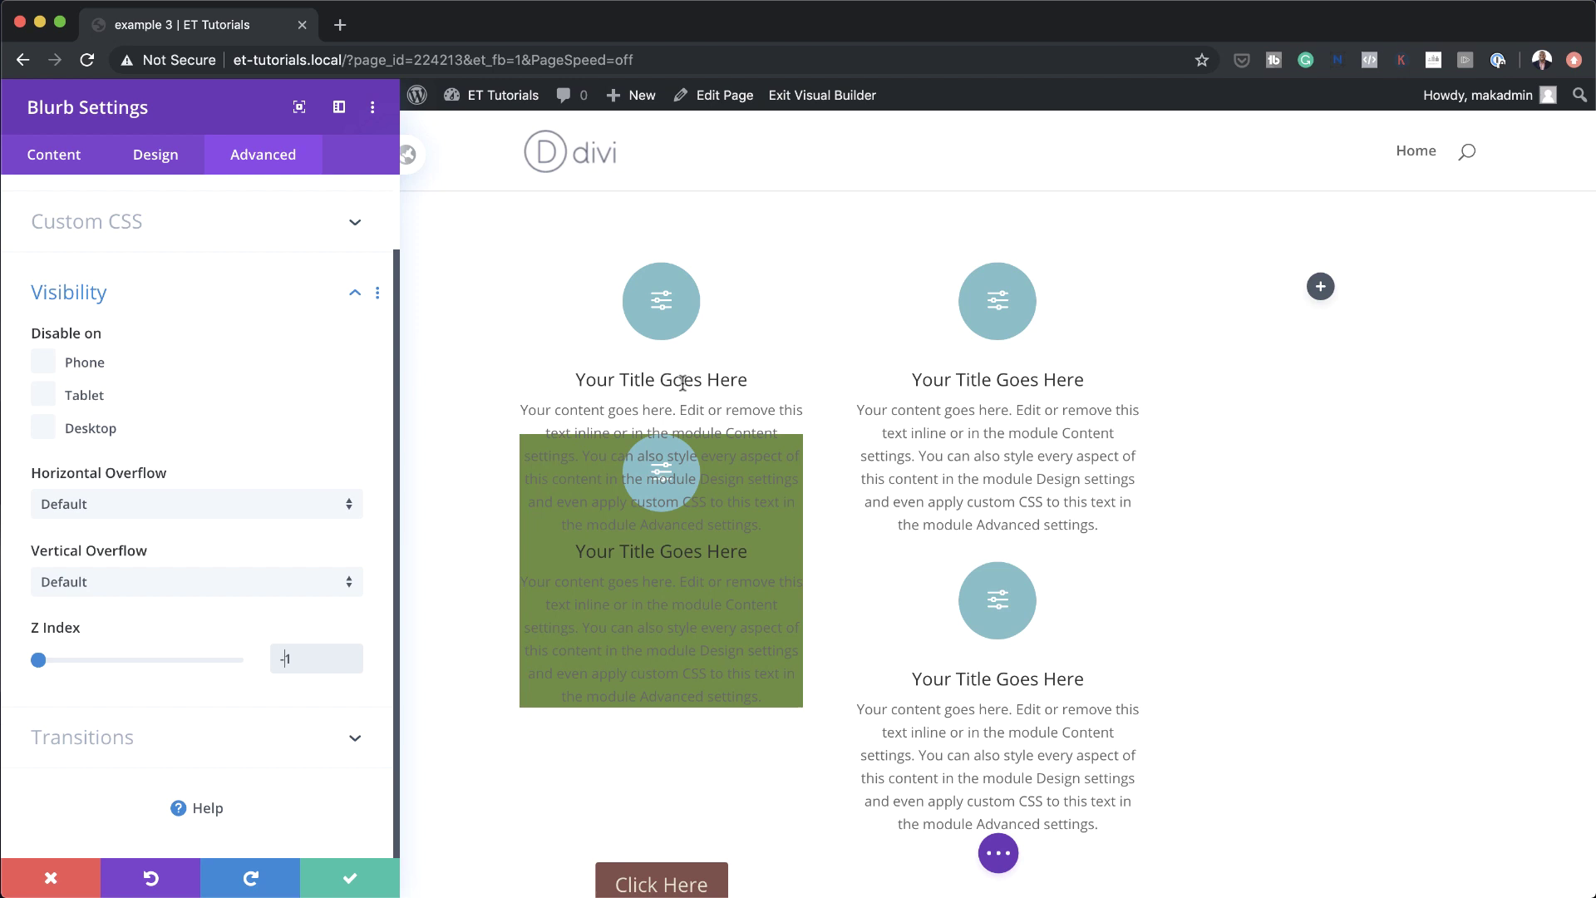
left_click_drag(309, 659, 228, 666)
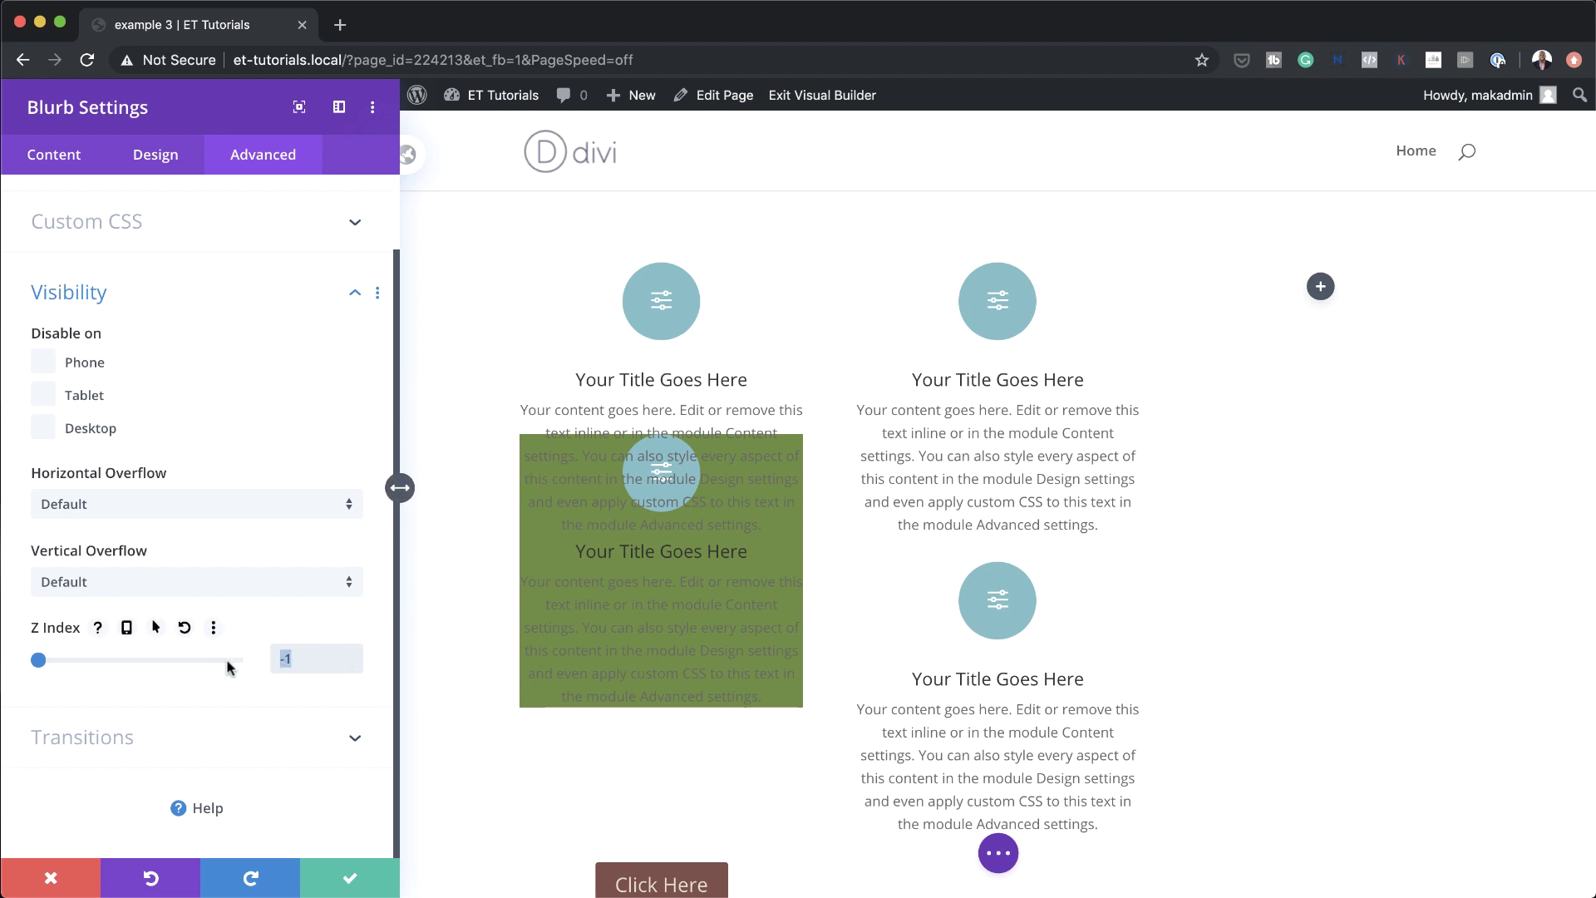
type("0")
key("BackSpace")
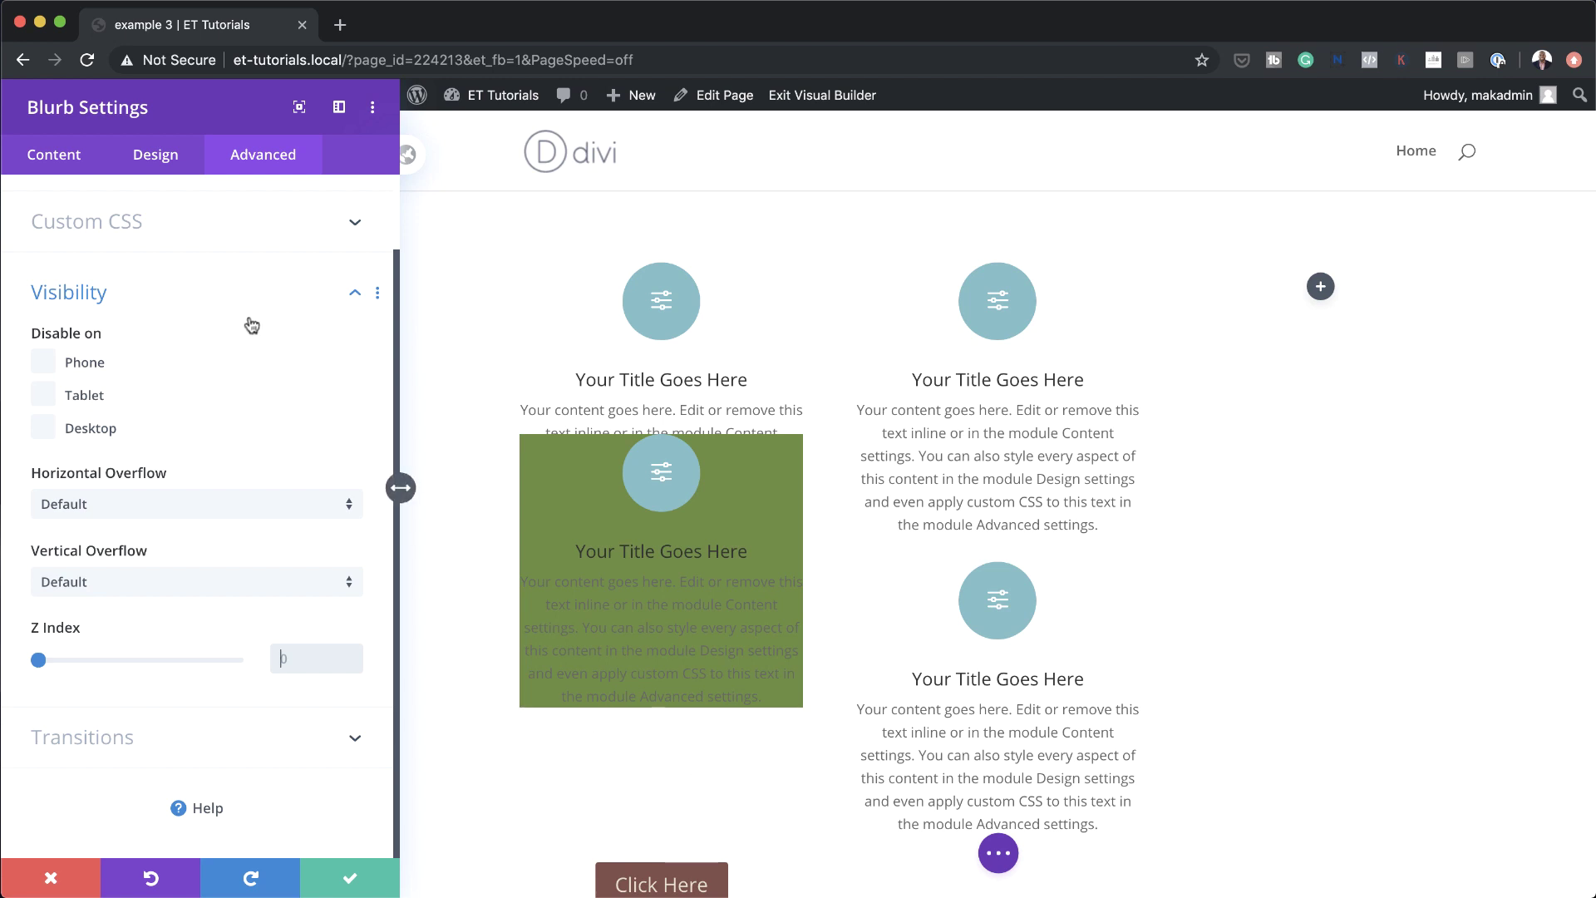
Set a -102px bottom margin to pull the Click Here button up under the green blurb
left_click(81, 157)
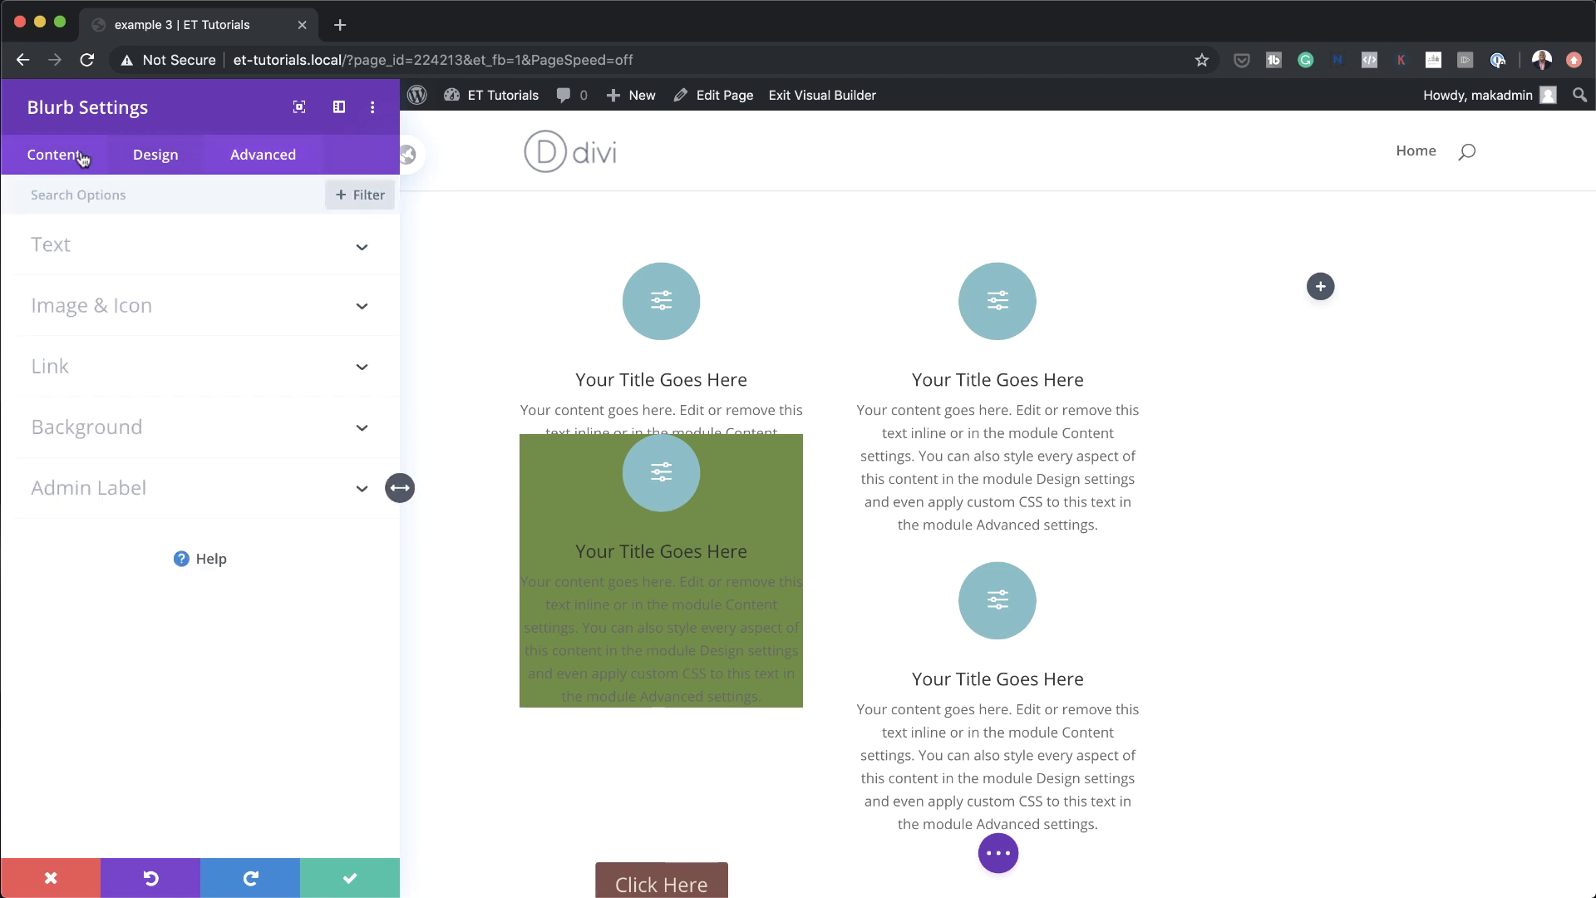
left_click(164, 159)
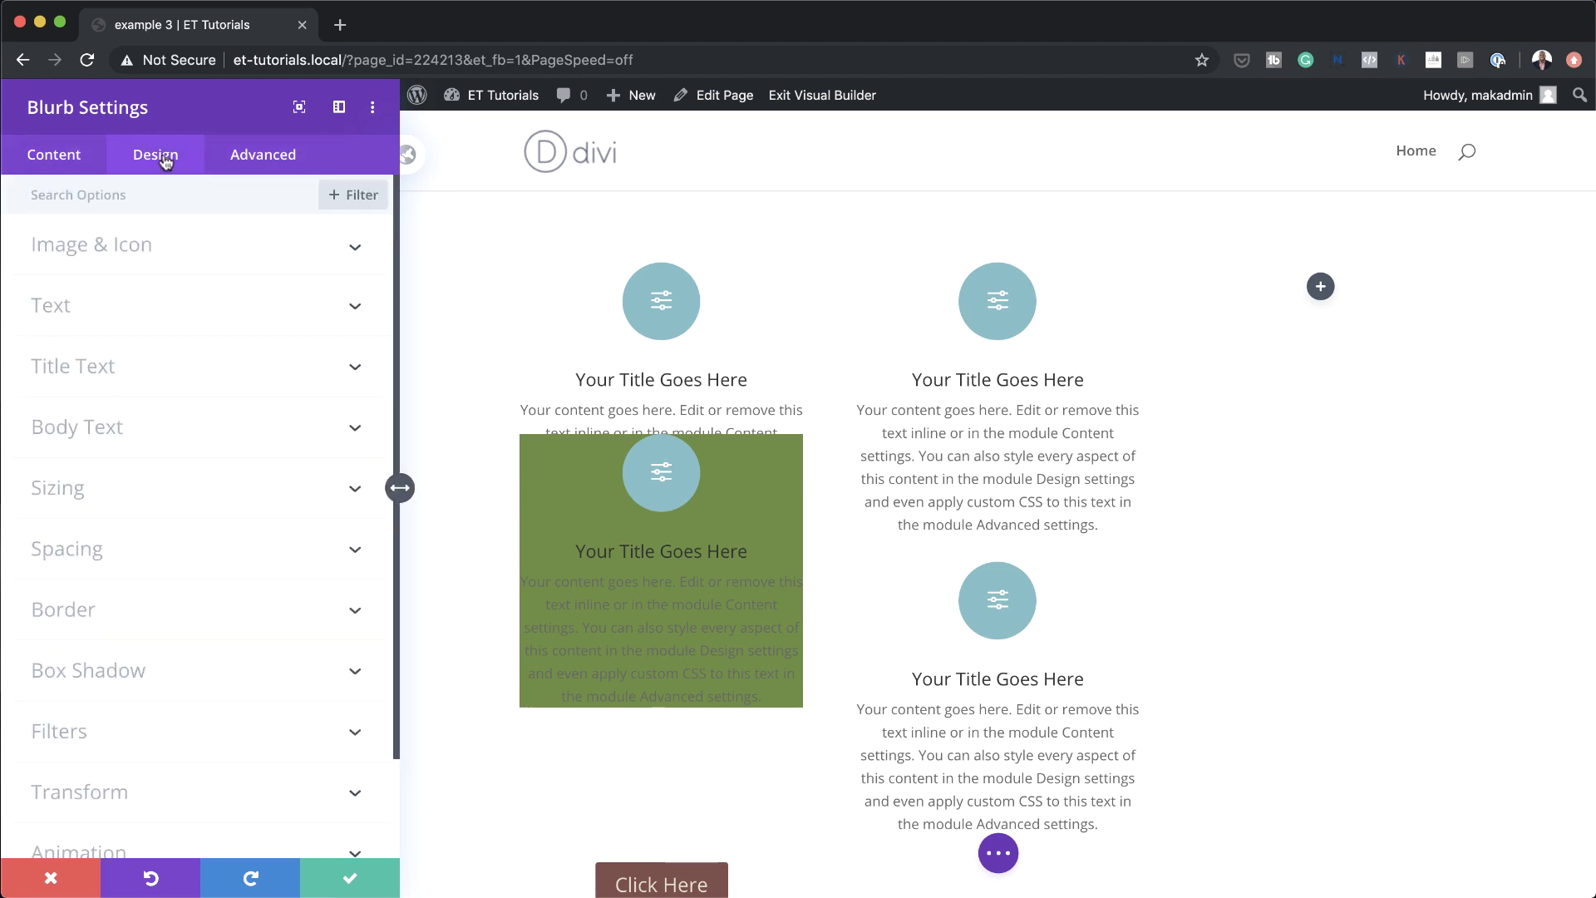
left_click(89, 550)
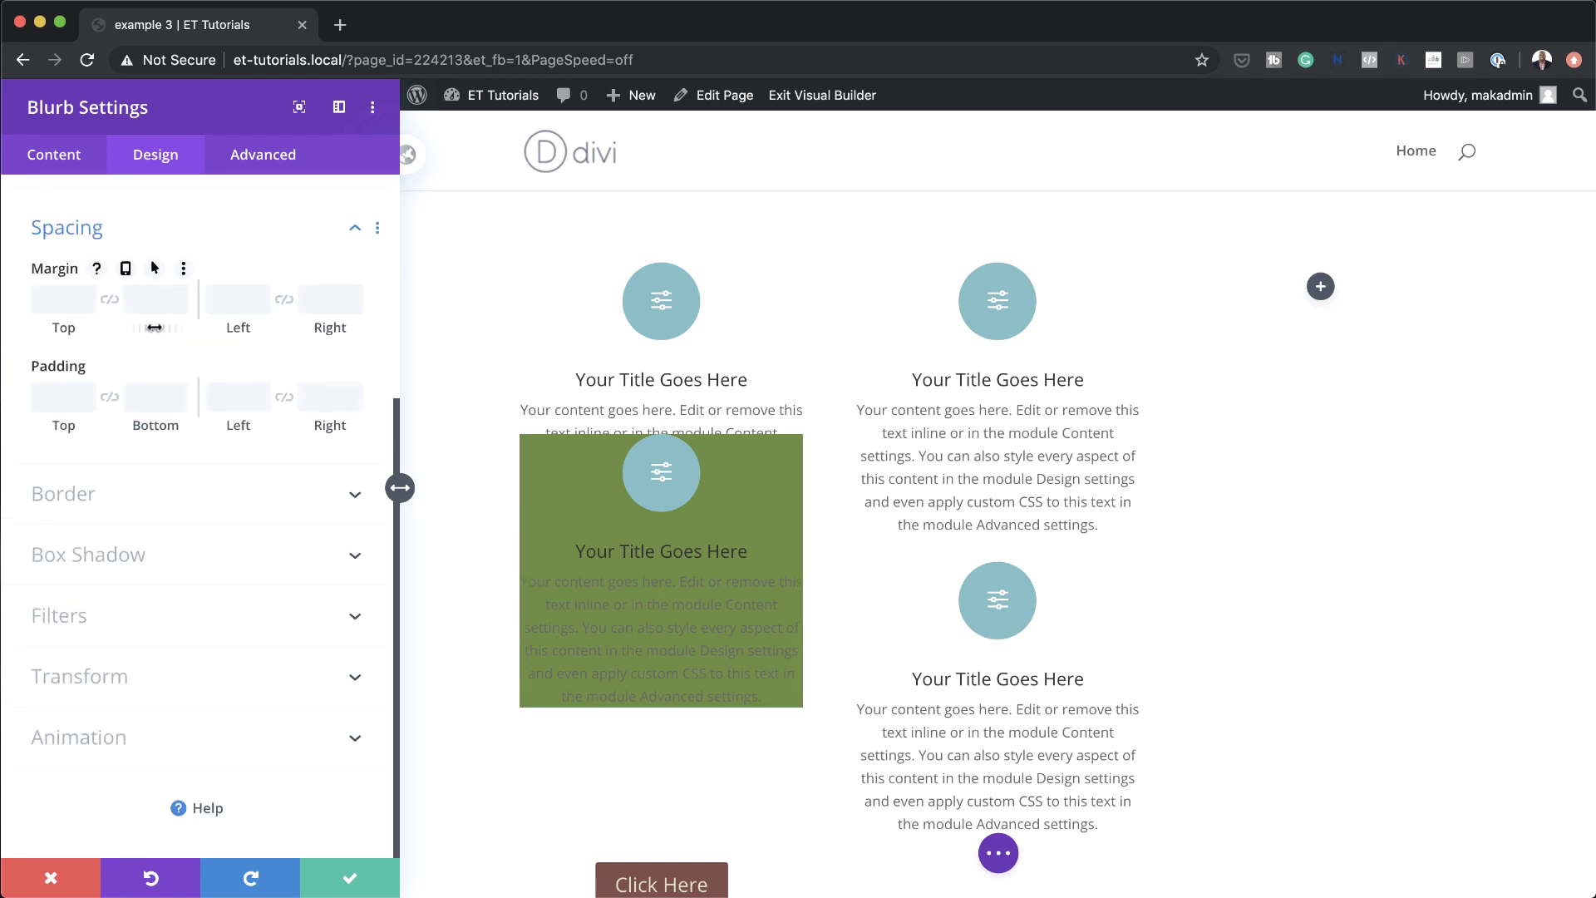
left_click_drag(148, 327, 47, 343)
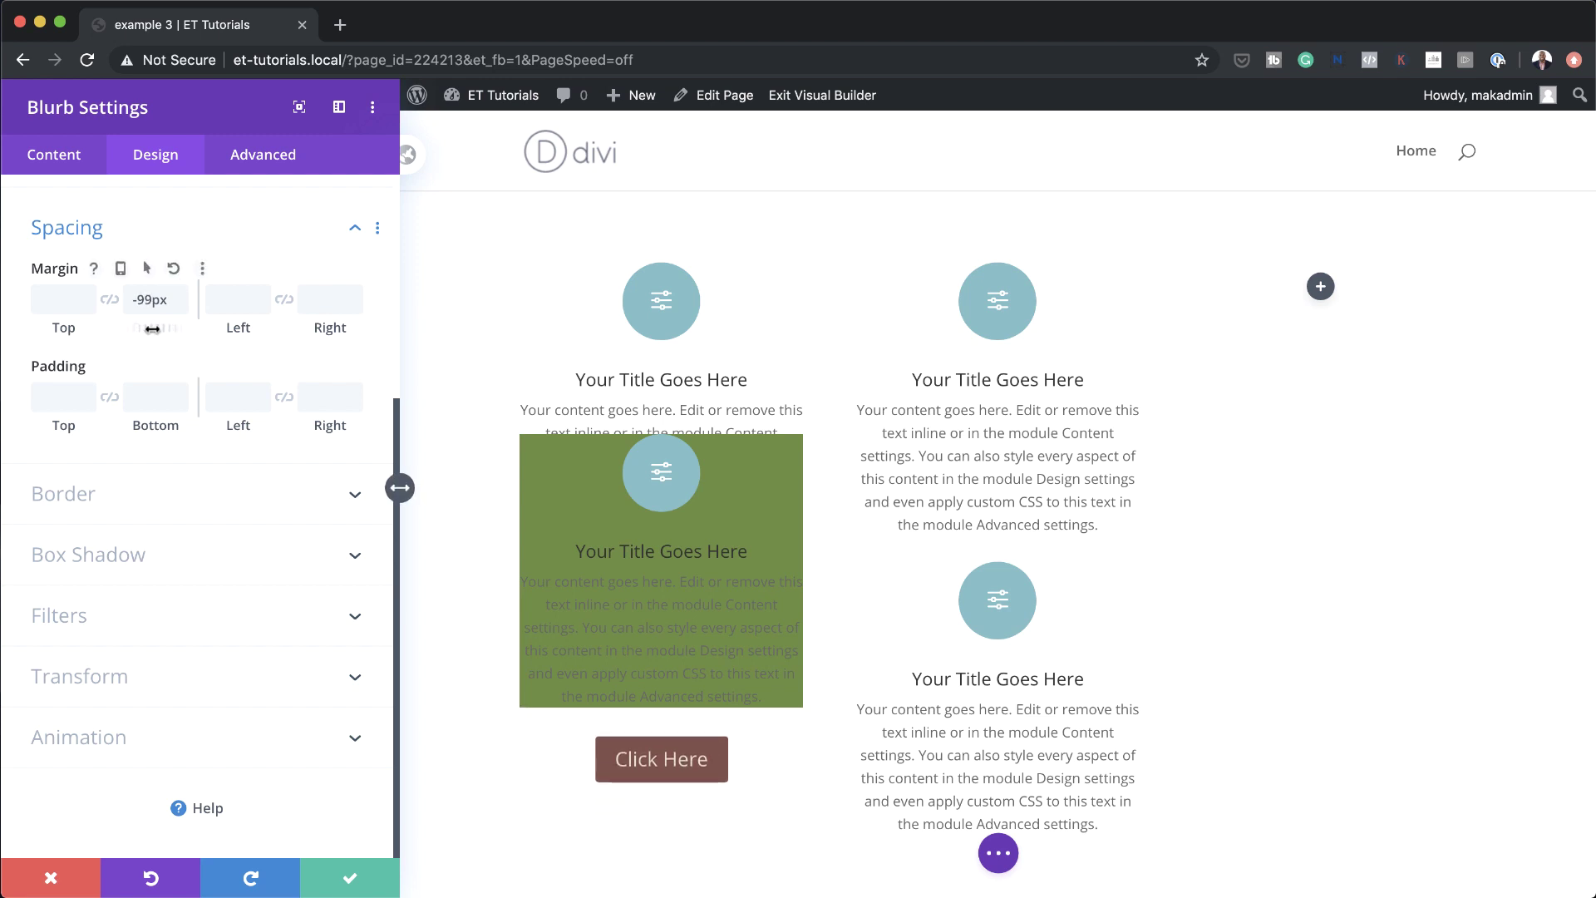
left_click_drag(152, 329, 149, 328)
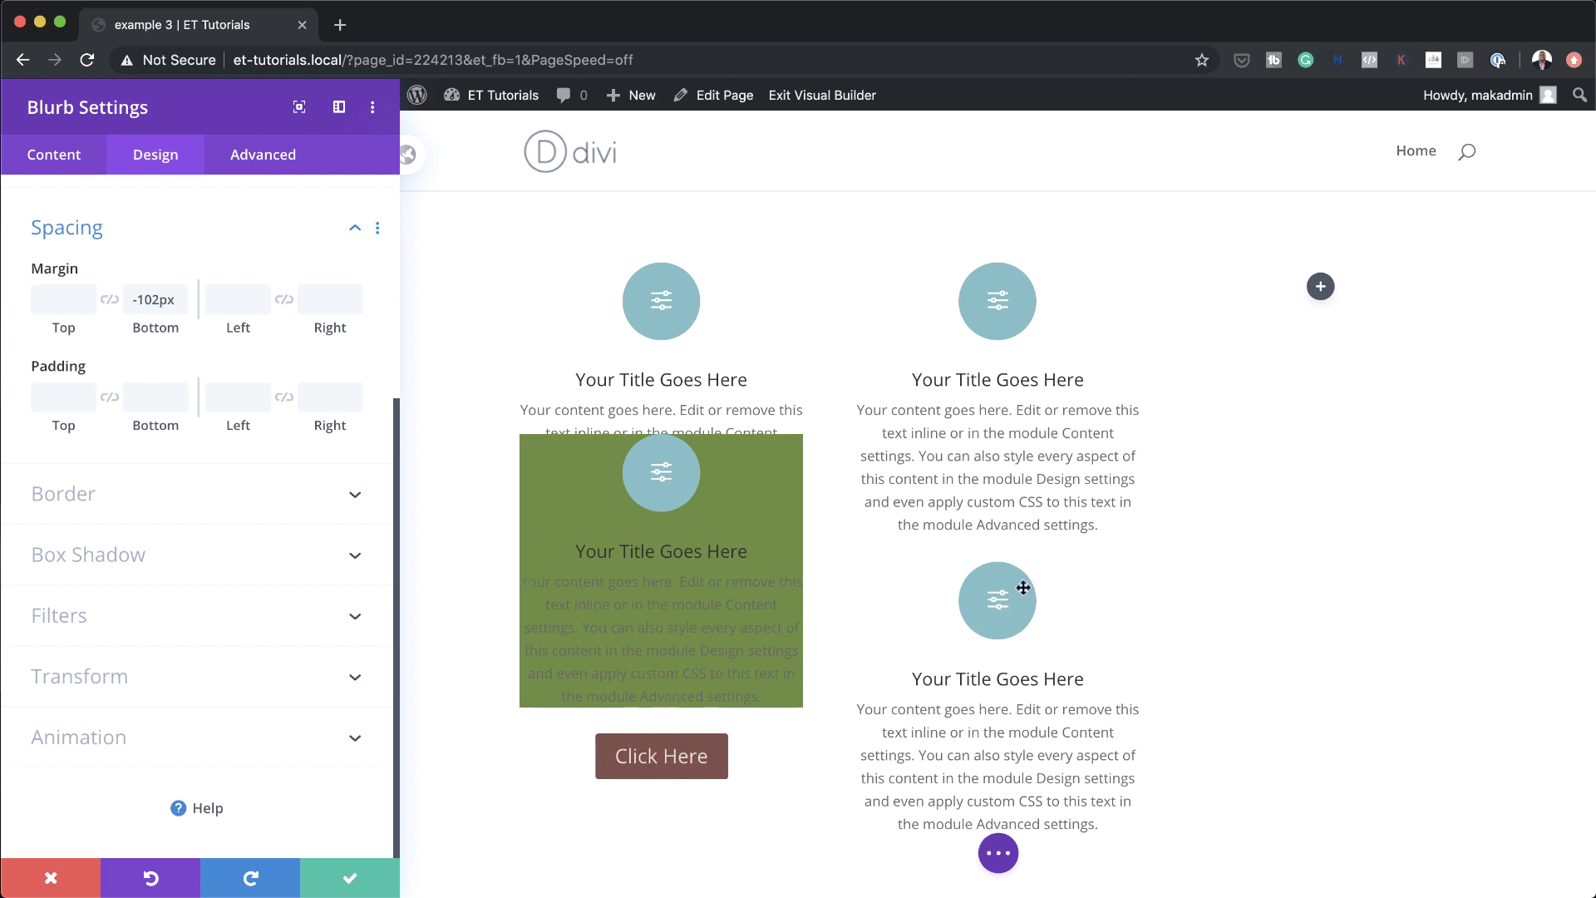
Reset the right-column copy's transform translate value to 0px
scroll(1014, 516, "down", 3)
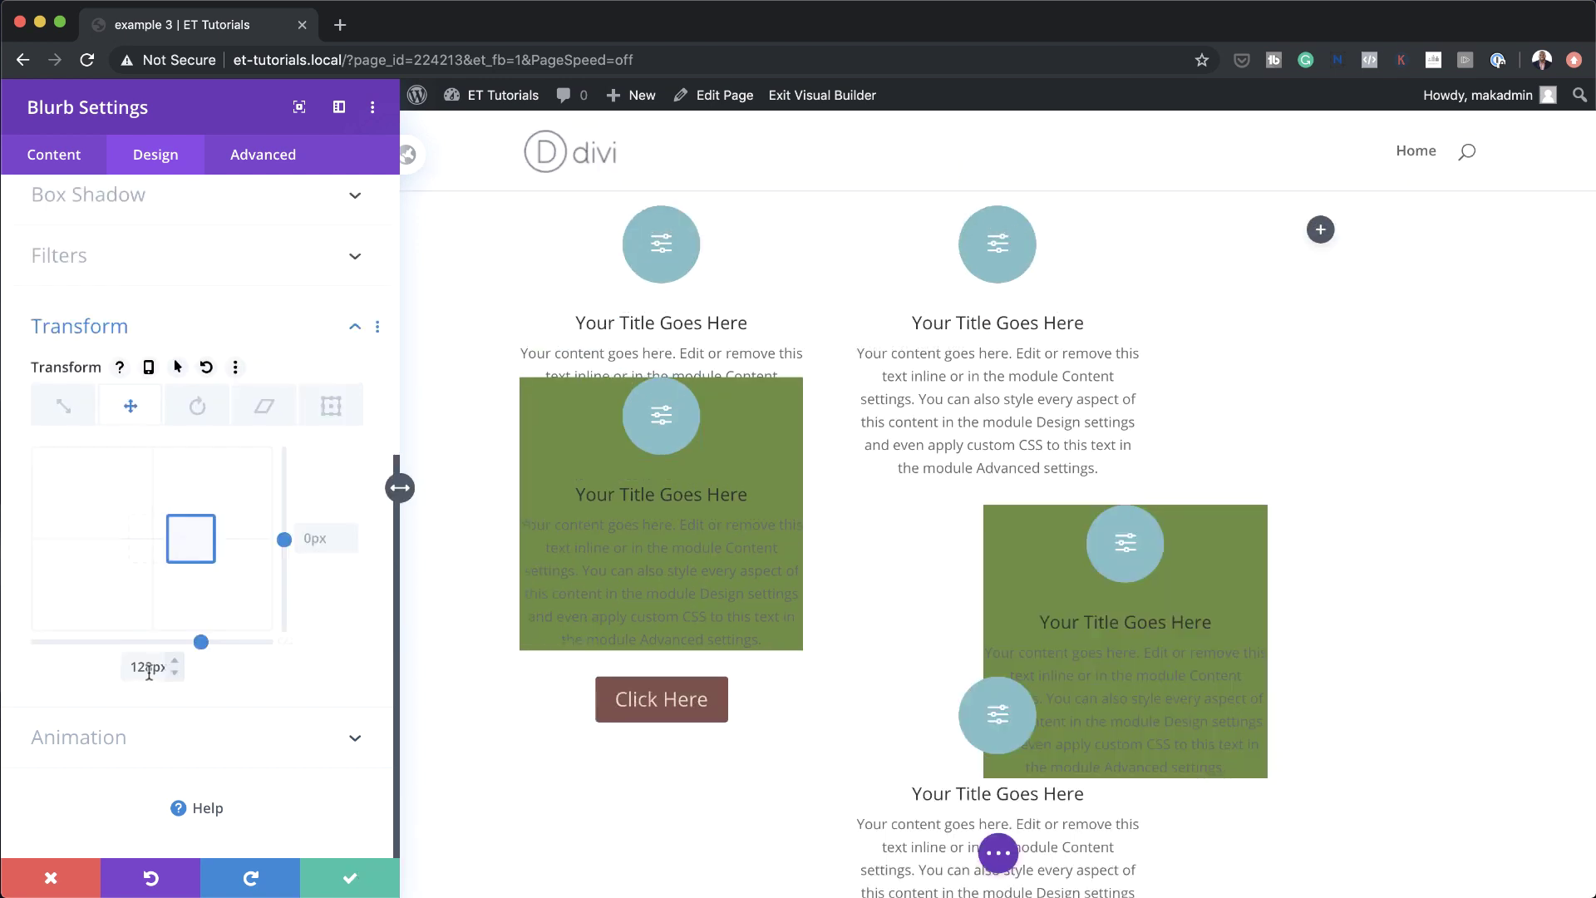
double_click(148, 667)
type("0")
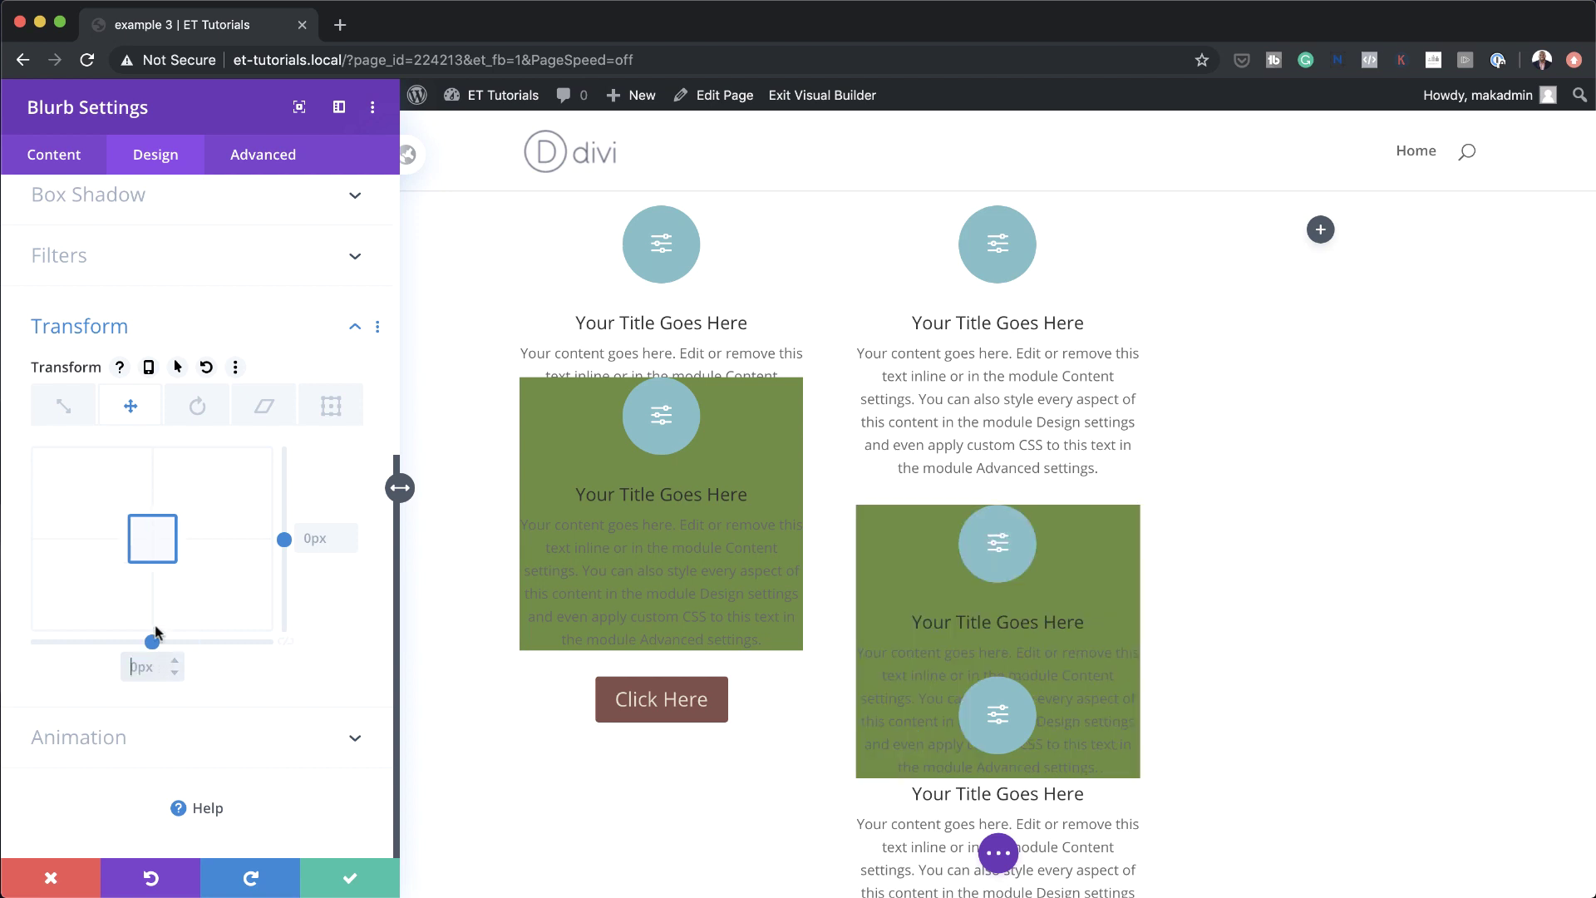
scroll(1170, 777, "down", 3)
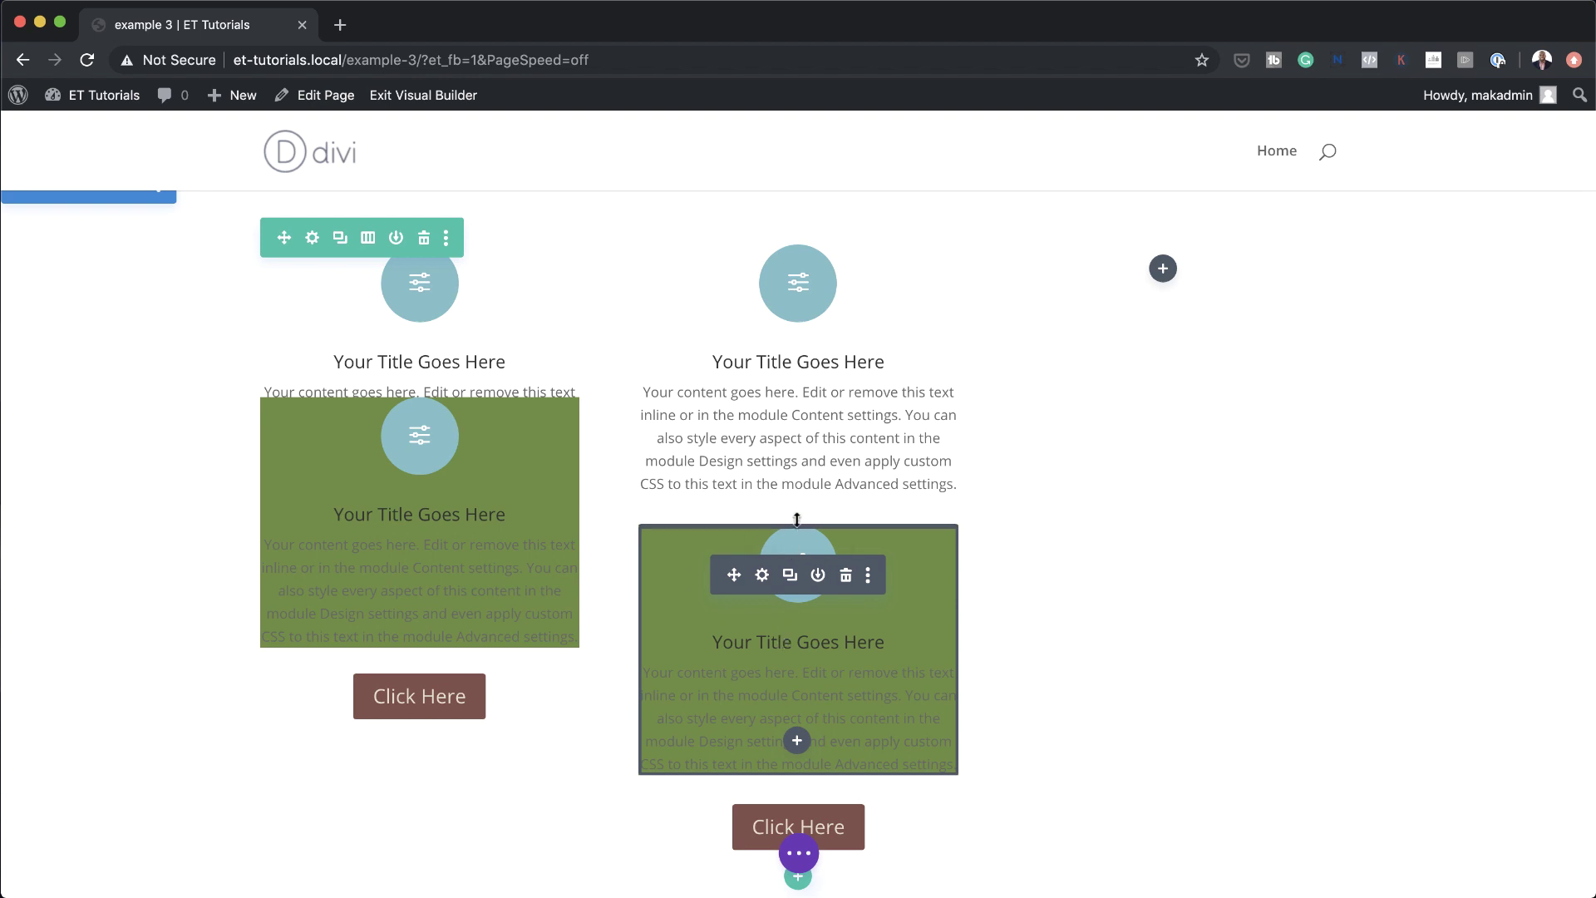
Drag the right green blurb's top margin to about -35px so it overlaps the blurb above
left_click_drag(799, 516, 816, 452)
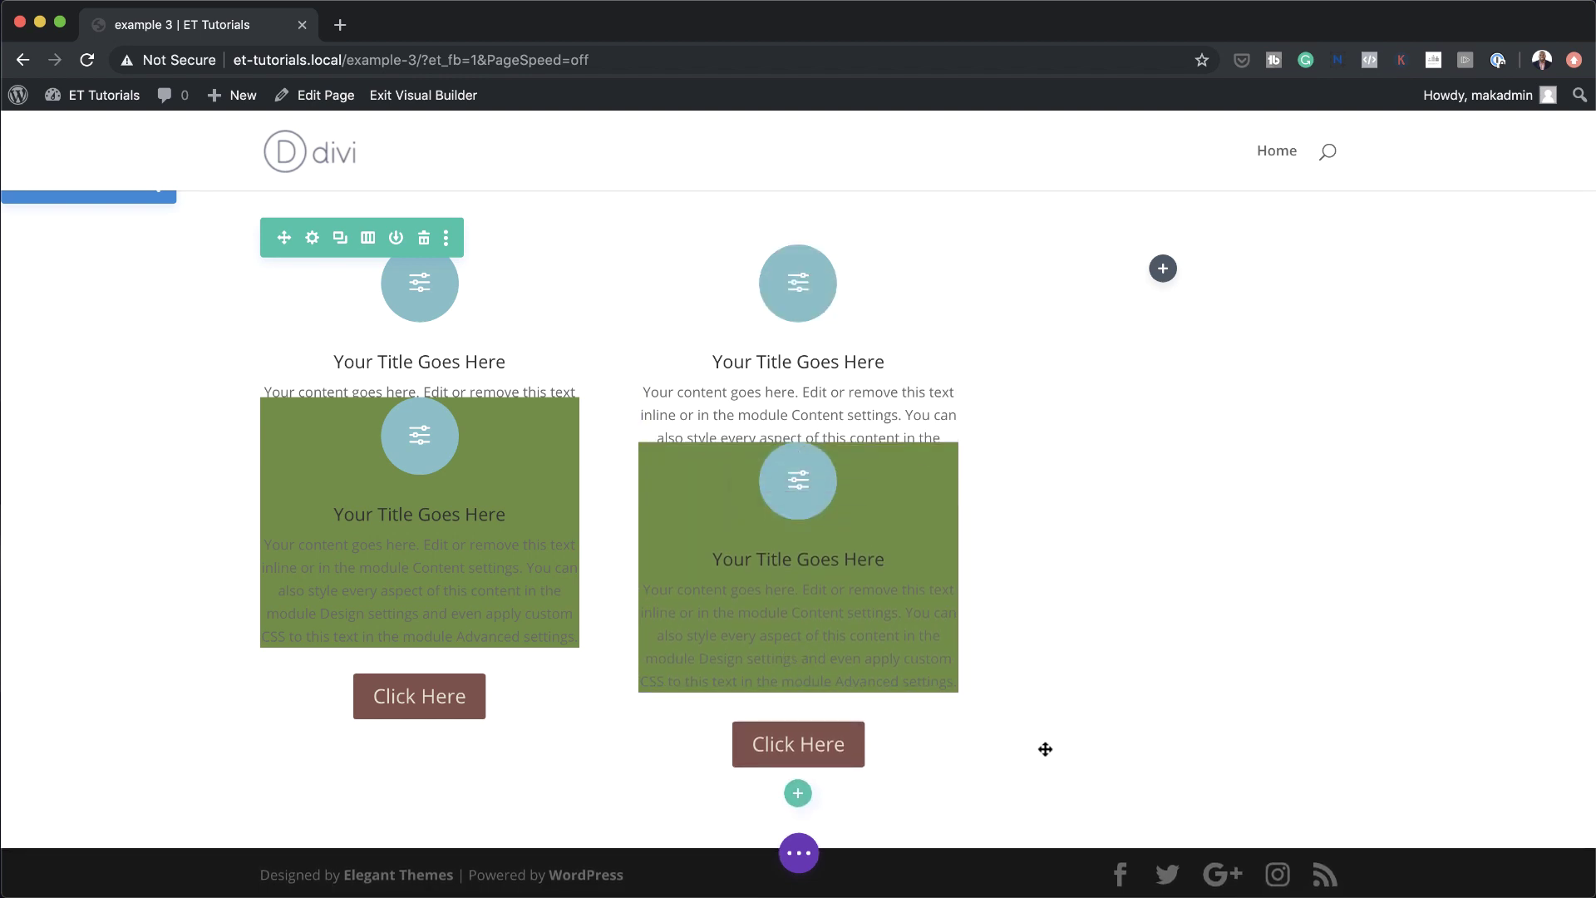